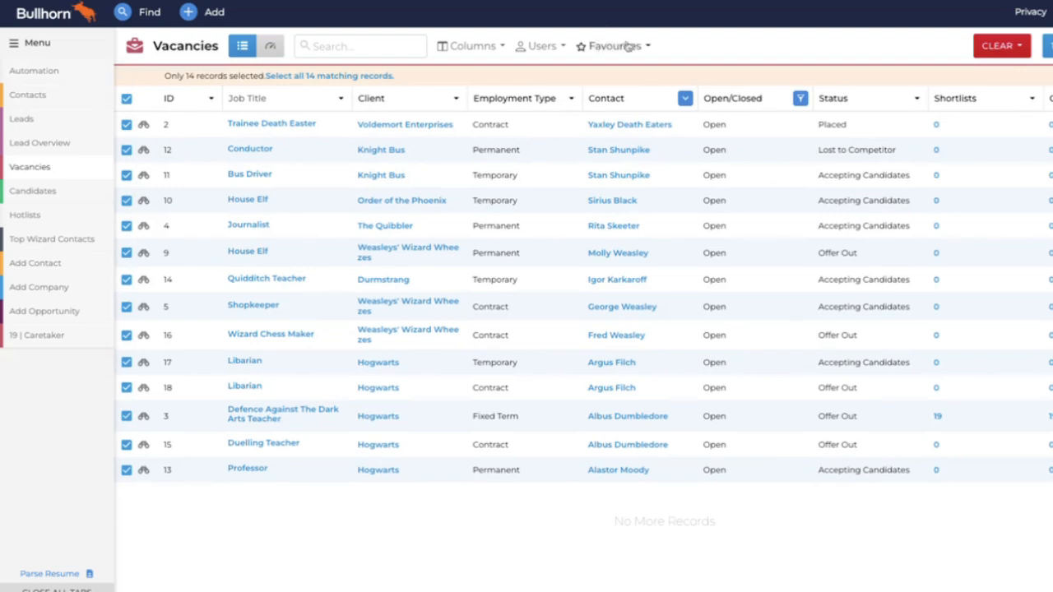
Save the current vacancy search as a private favourite named "Open Vacancies"
{"action": "left_click", "coordinate": [611, 46]}
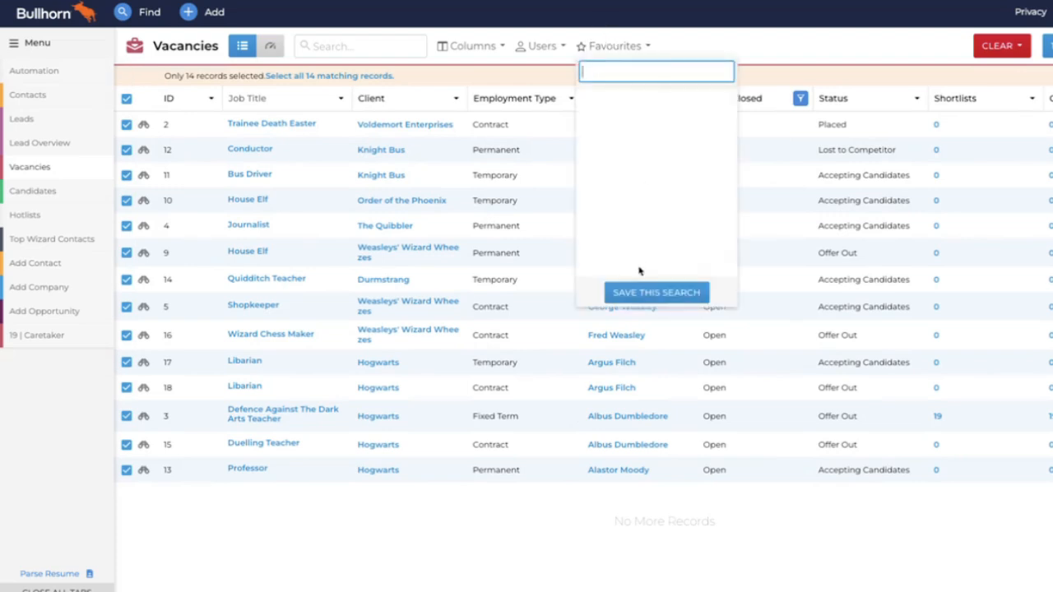
{"action": "left_click", "coordinate": [645, 291]}
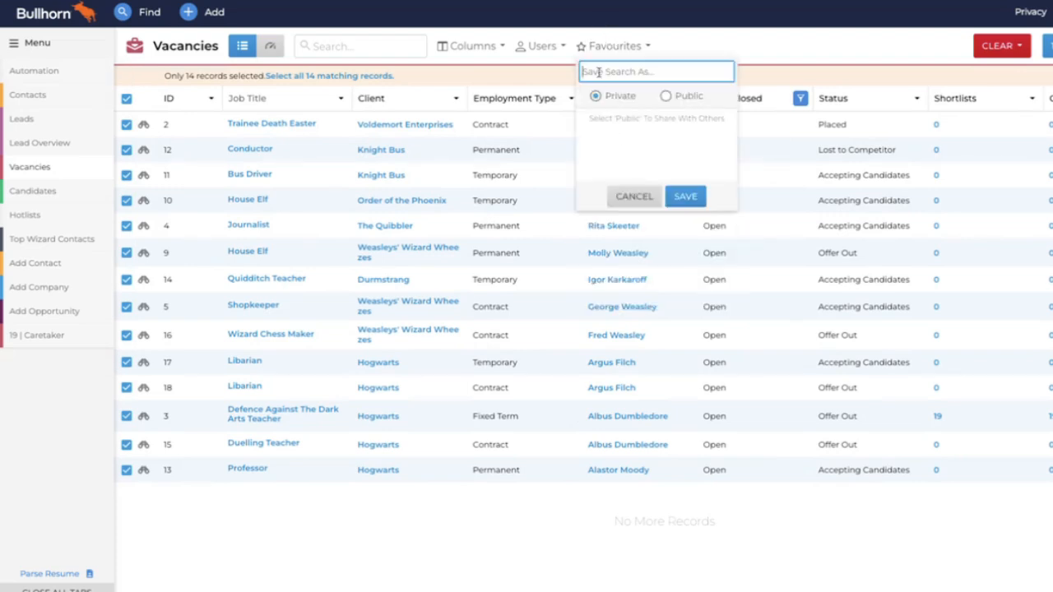
{"action": "type", "text": "Open"}
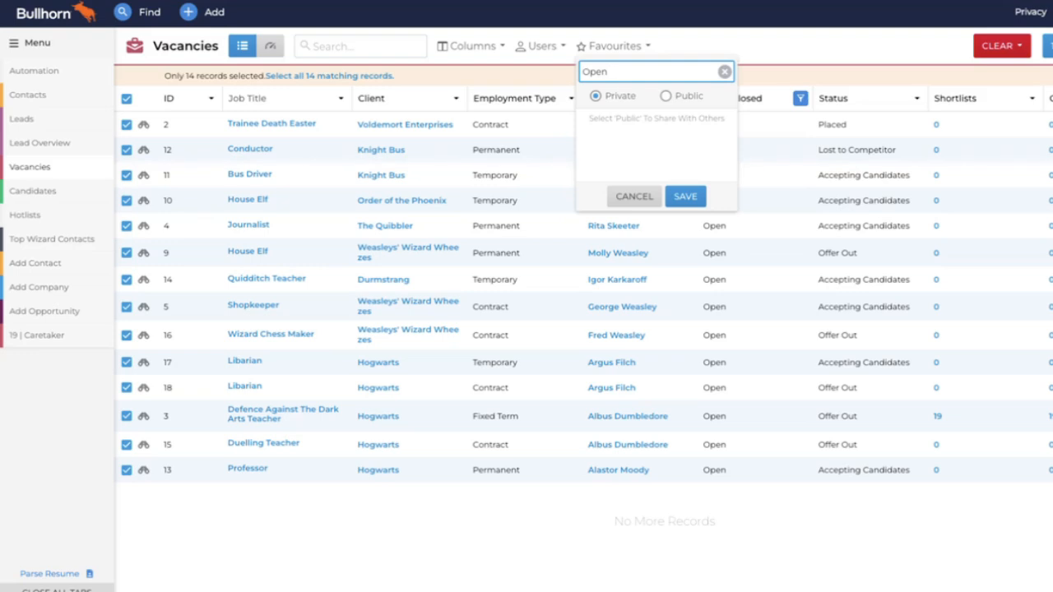
{"action": "type", "text": " Vacancies"}
{"action": "left_click", "coordinate": [687, 197]}
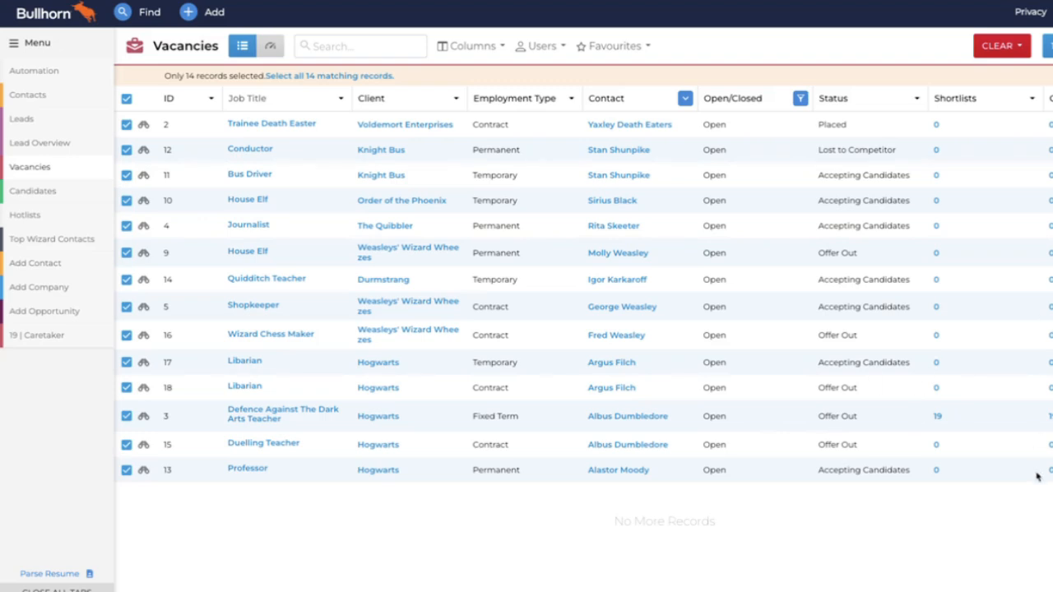
Clear all search criteria and filters from the vacancy list and apply the saved "Open Vacancies" favourite
{"action": "scroll", "coordinate": [1037, 476], "scroll_direction": "right", "scroll_amount": 3}
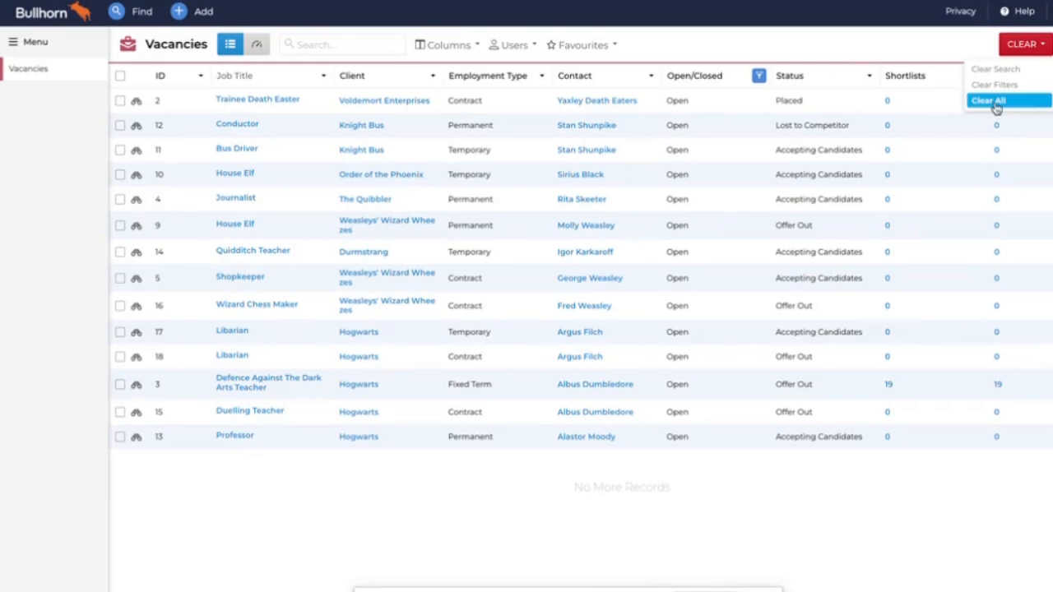
{"action": "left_click", "coordinate": [992, 102]}
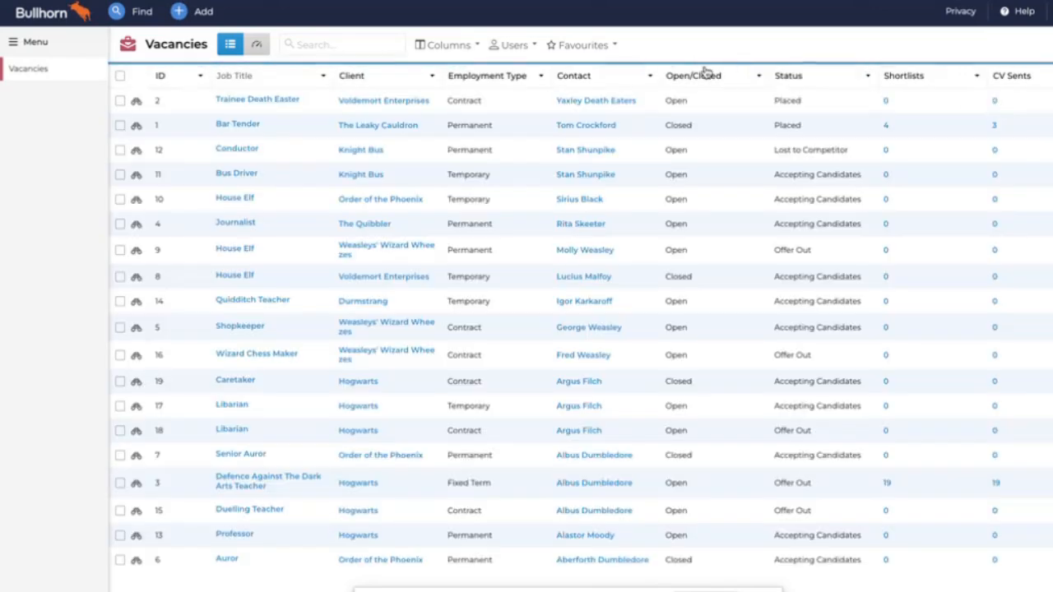
{"action": "left_click", "coordinate": [582, 45]}
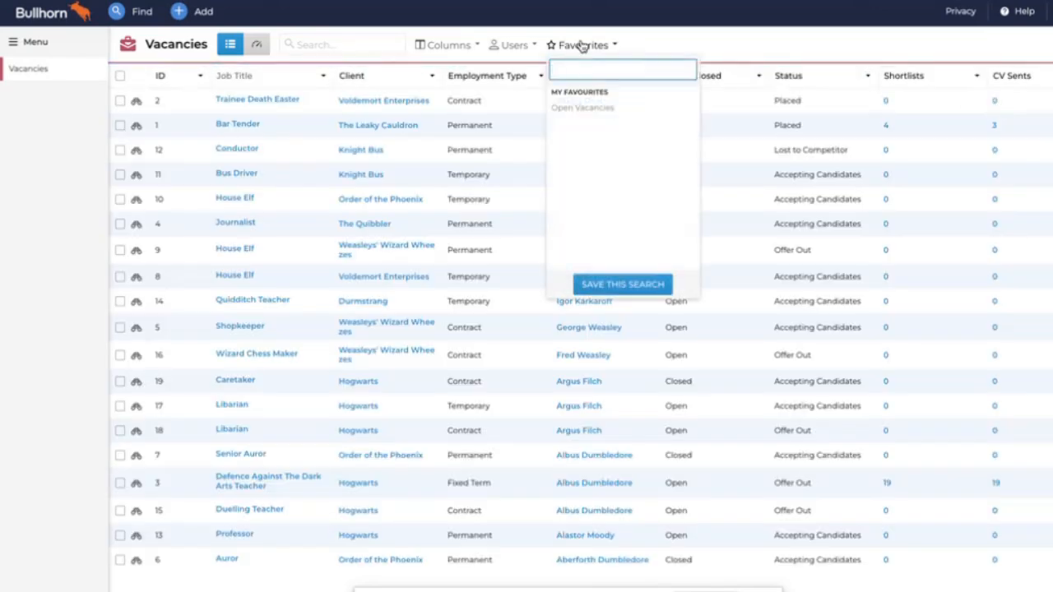
{"action": "left_click", "coordinate": [571, 108]}
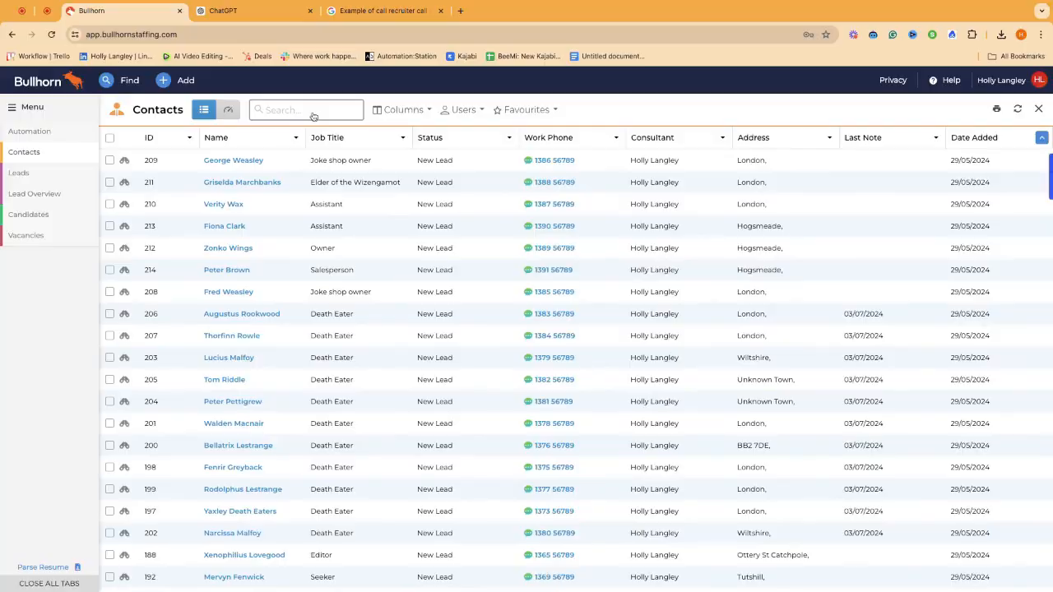
Search the contacts for those that do have a BD Call note added within the Past 90 Days
{"action": "left_click", "coordinate": [313, 116]}
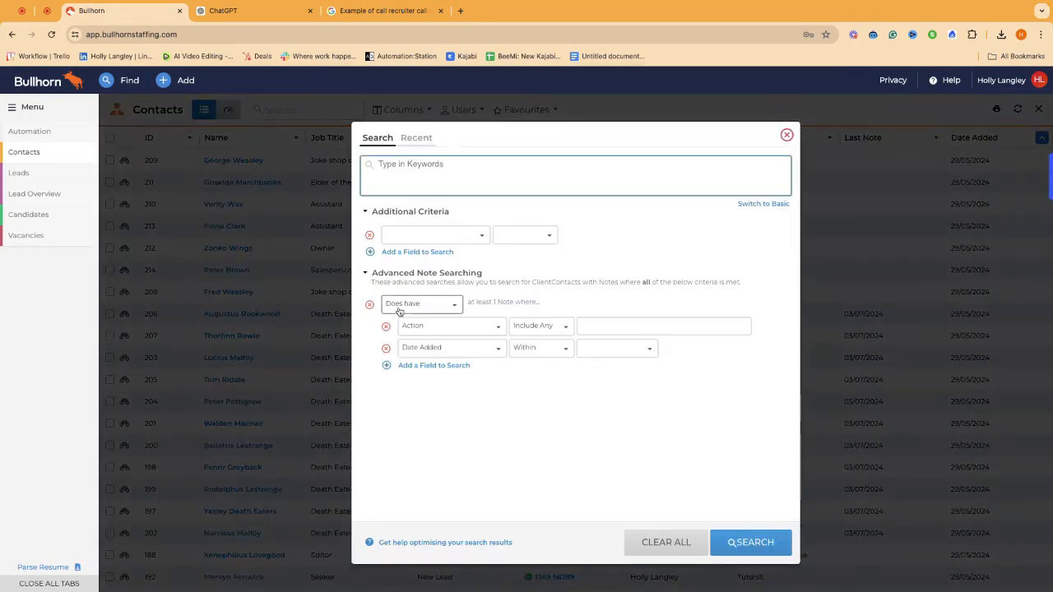
{"action": "left_click", "coordinate": [610, 327]}
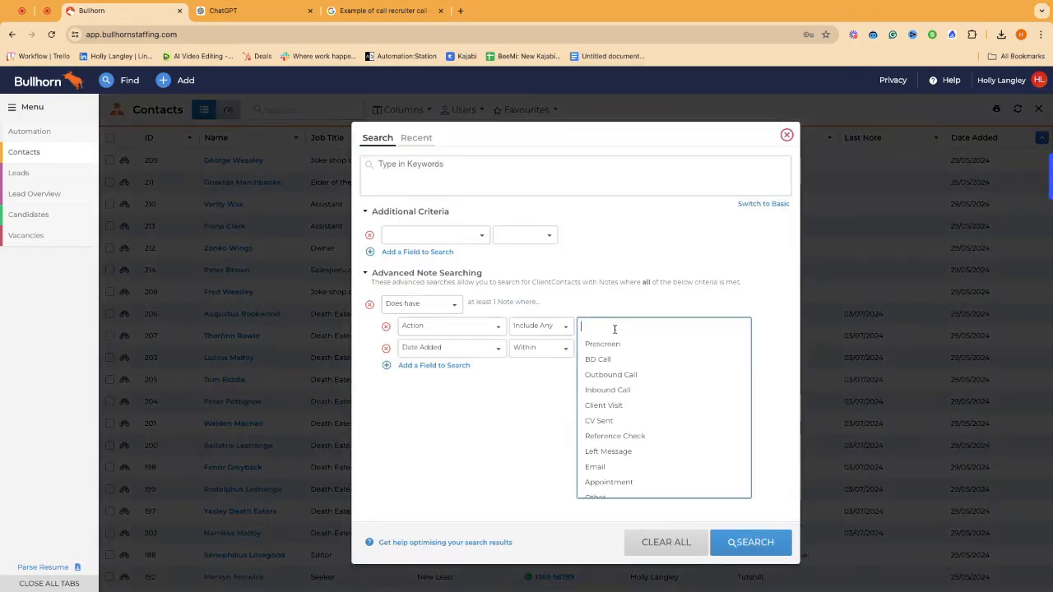
{"action": "left_click", "coordinate": [615, 357]}
{"action": "left_click", "coordinate": [529, 425]}
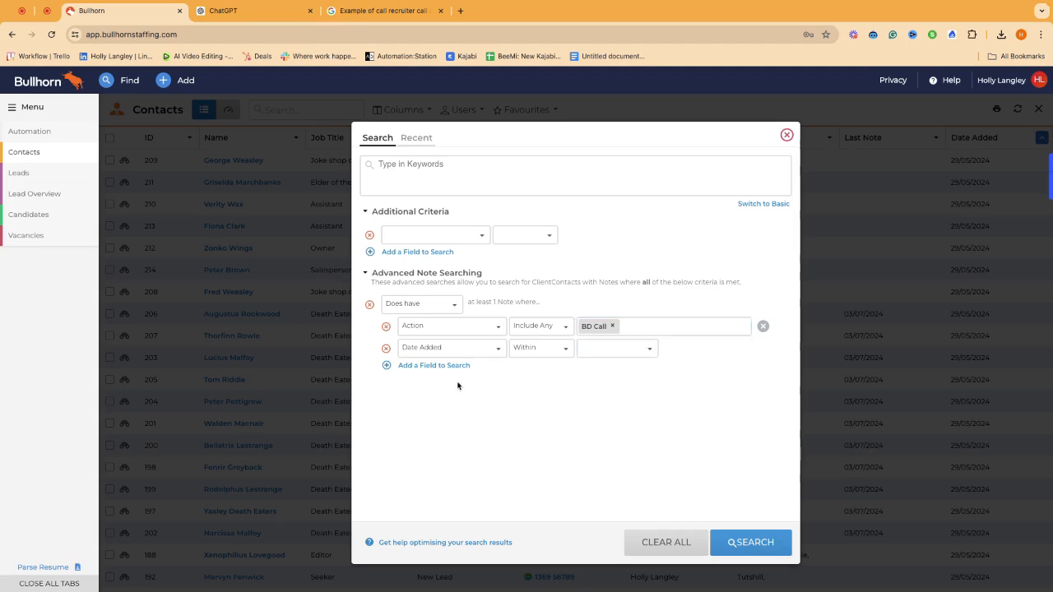
{"action": "left_click", "coordinate": [594, 352]}
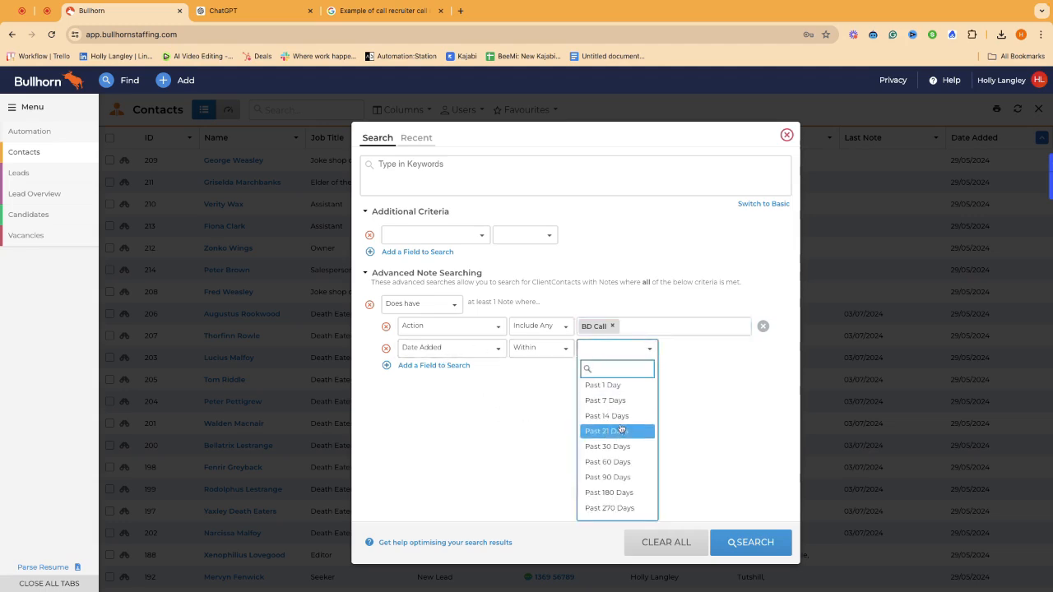
{"action": "left_click", "coordinate": [598, 478]}
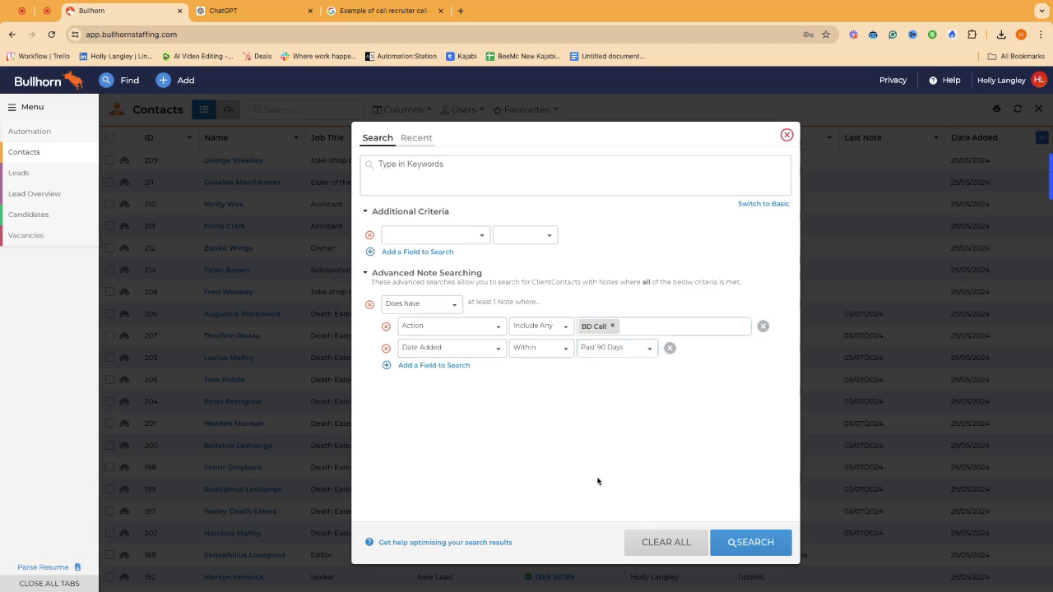
{"action": "left_click", "coordinate": [752, 548]}
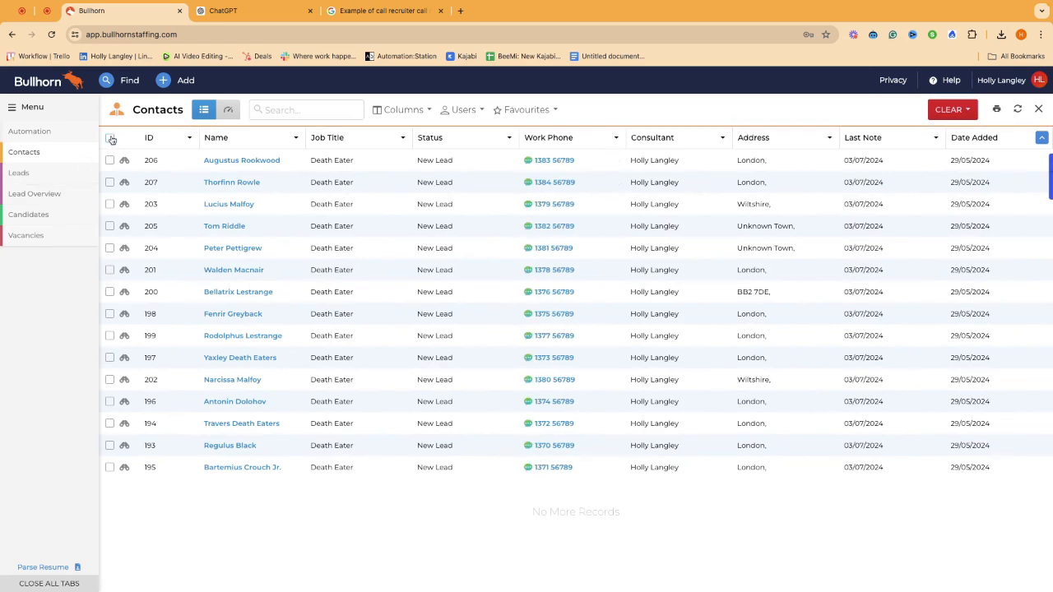
Preview the notes of the first and eleventh contacts in the search results
{"action": "left_click", "coordinate": [109, 138]}
{"action": "left_click", "coordinate": [110, 156]}
{"action": "left_click", "coordinate": [124, 160]}
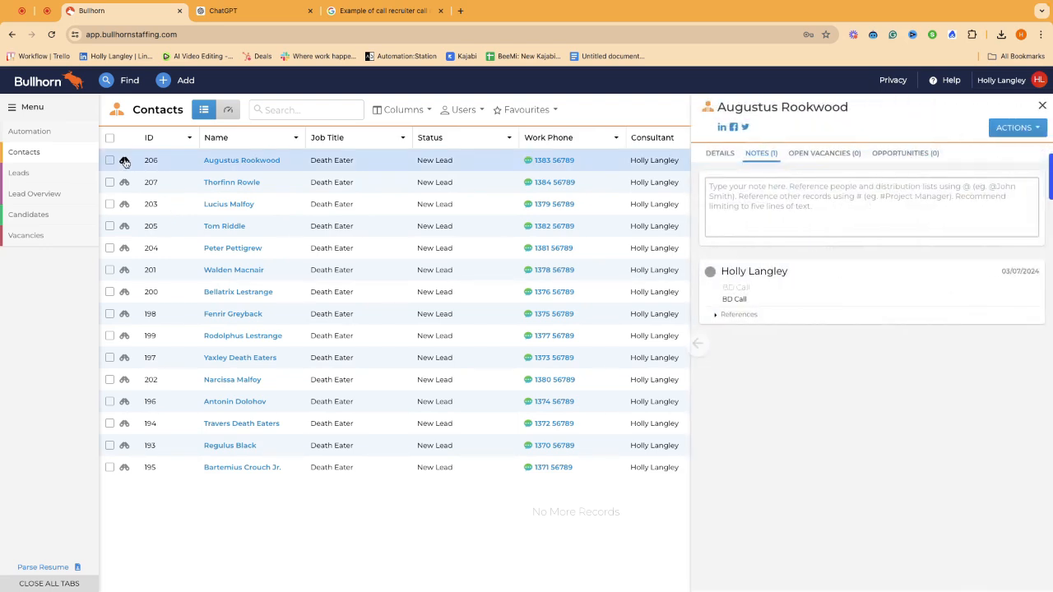
{"action": "left_click", "coordinate": [125, 379]}
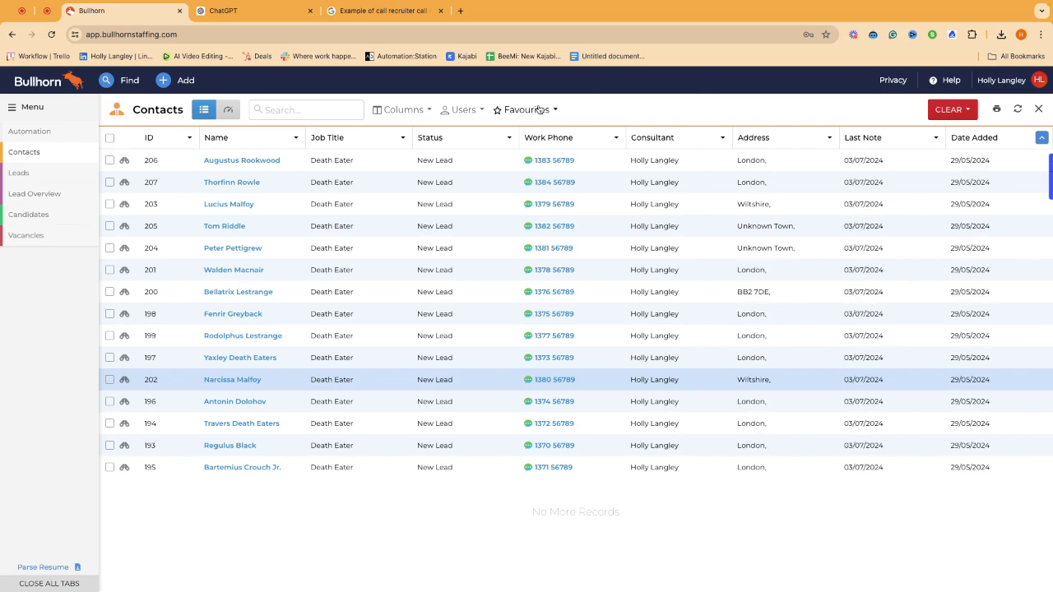
Save the current contact search as a private favourite named "BD Activity Last 180 Days"
{"action": "left_click", "coordinate": [539, 110]}
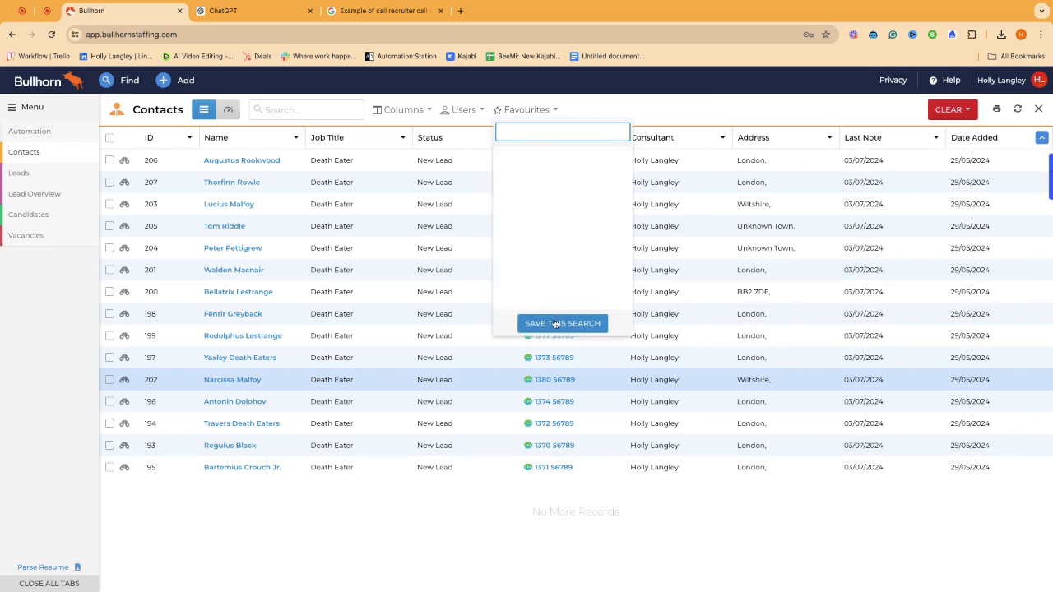
{"action": "left_click", "coordinate": [556, 324]}
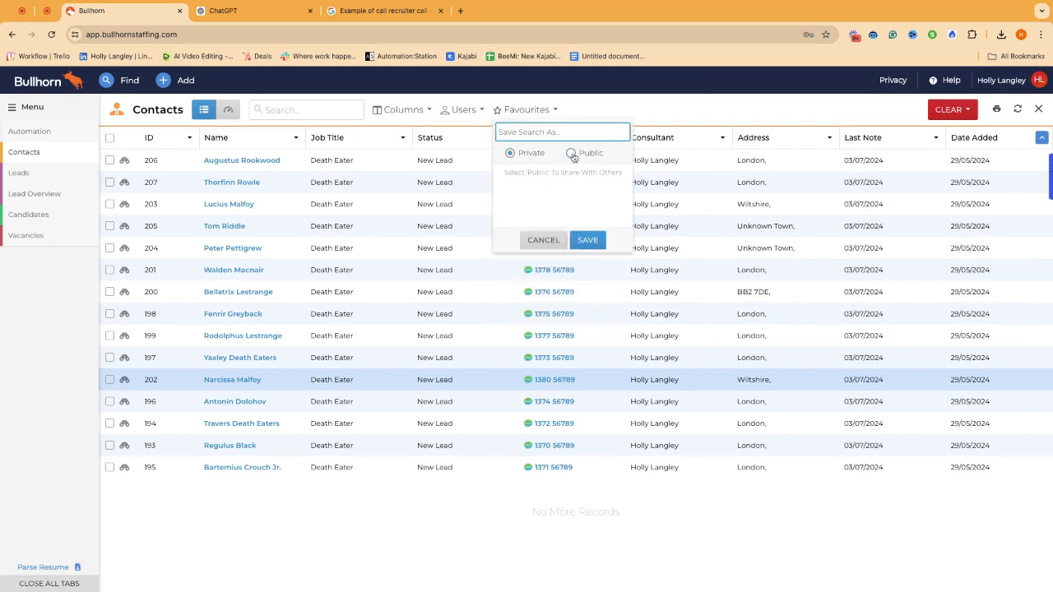
{"action": "type", "text": "BD Activity Last 180 Days"}
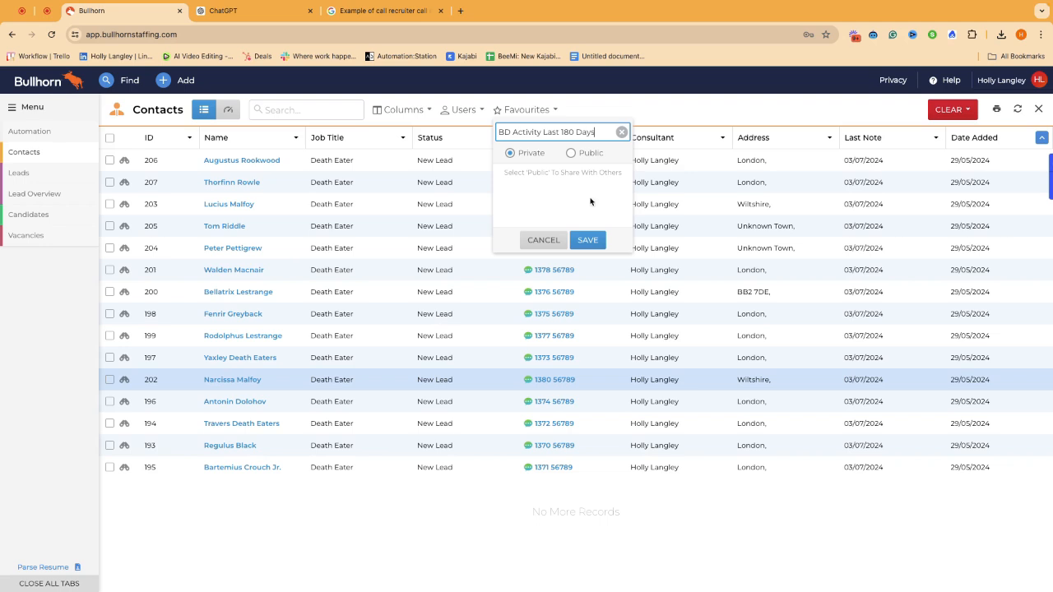
{"action": "left_click", "coordinate": [584, 241]}
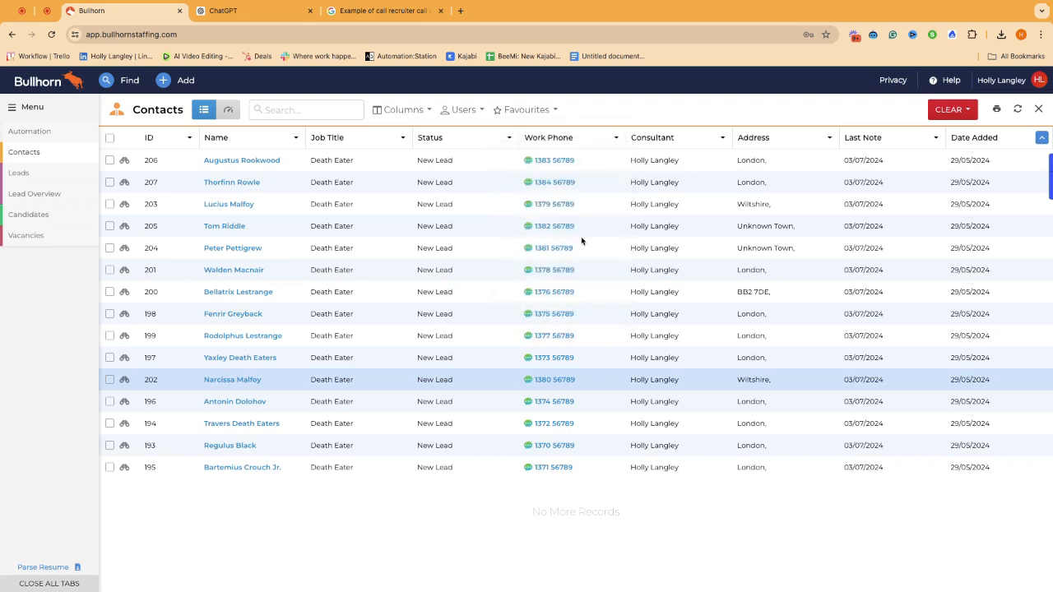
Clear the contact list's search and apply the saved "BD Activity Last 180 Days" favourite
{"action": "left_click", "coordinate": [952, 110]}
{"action": "left_click", "coordinate": [934, 164]}
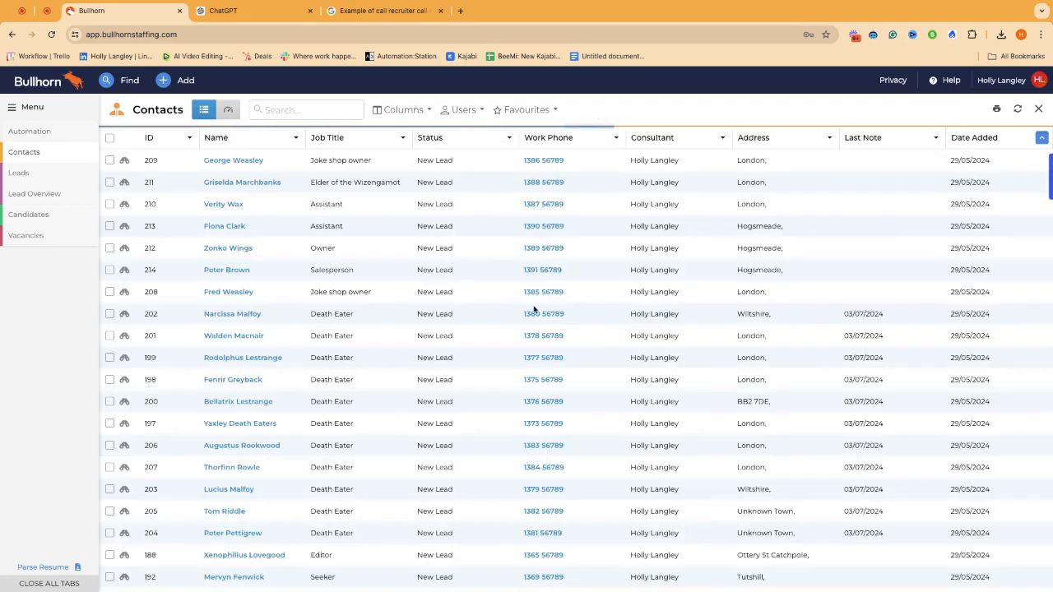
{"action": "left_click", "coordinate": [513, 110]}
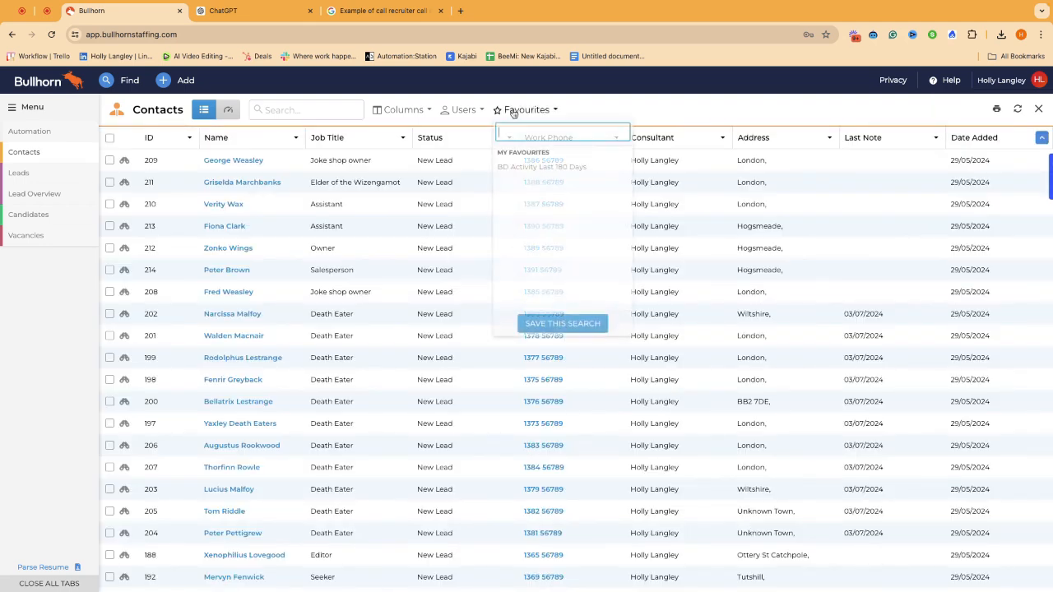
{"action": "left_click", "coordinate": [517, 167]}
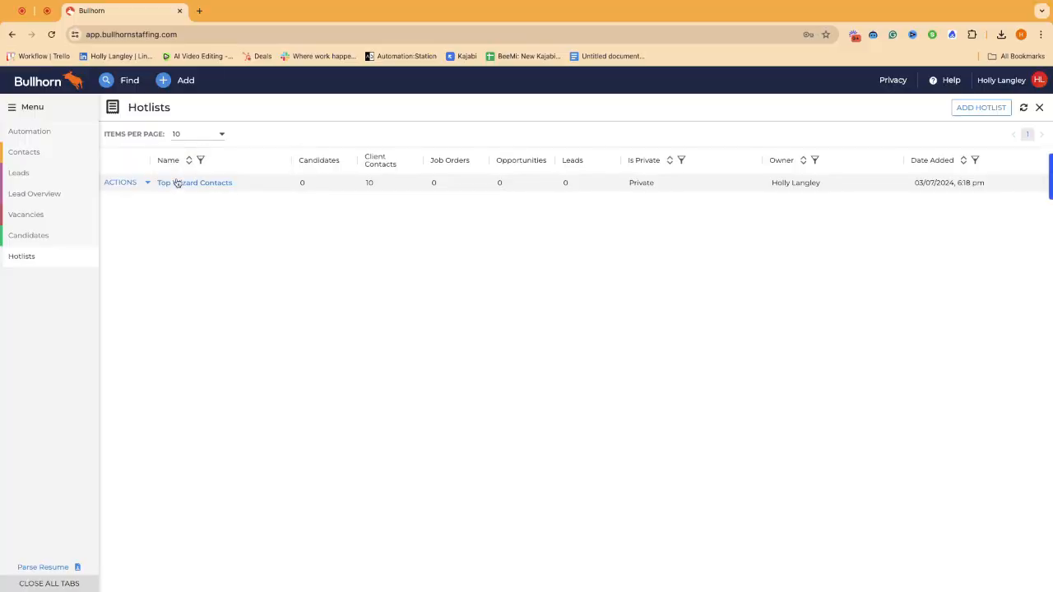
Open the Top Wizard Contacts hotlist and review the details of its contacts
{"action": "left_click", "coordinate": [187, 182]}
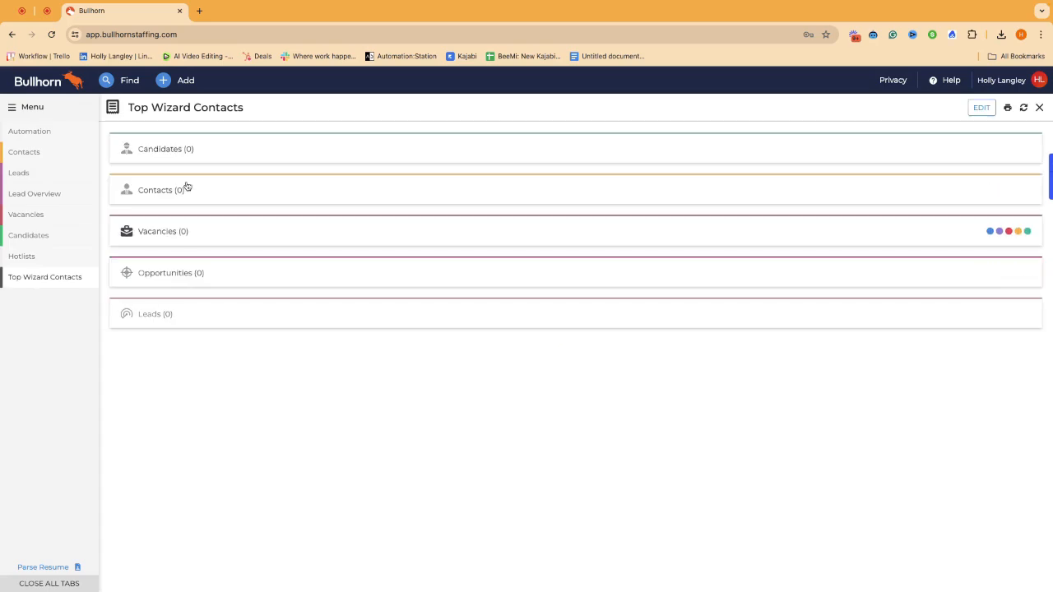
{"action": "scroll", "coordinate": [752, 326], "scroll_direction": "right", "scroll_amount": 3}
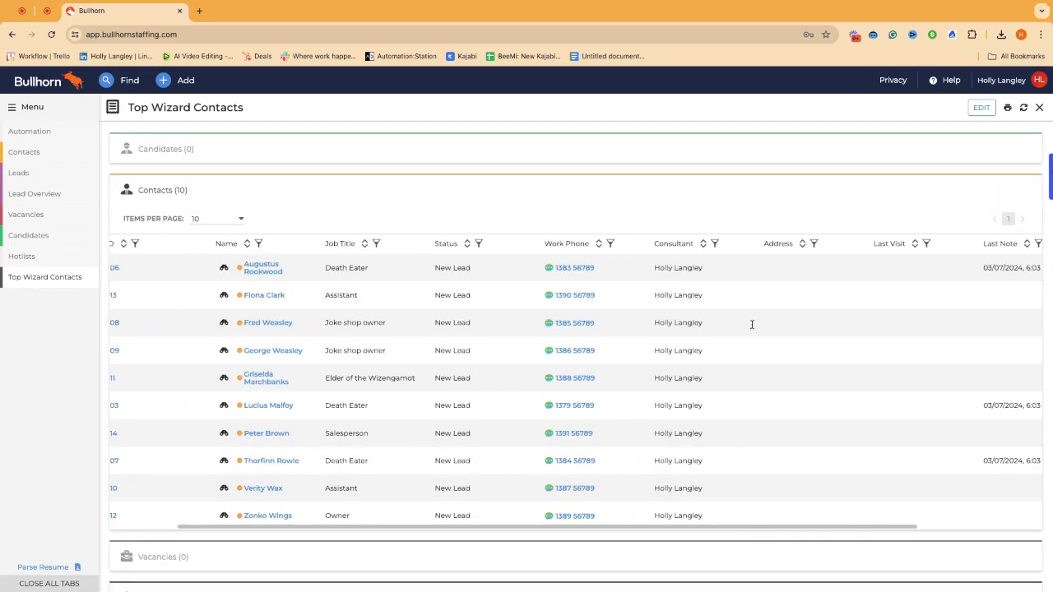
{"action": "scroll", "coordinate": [752, 327], "scroll_direction": "left", "scroll_amount": 3}
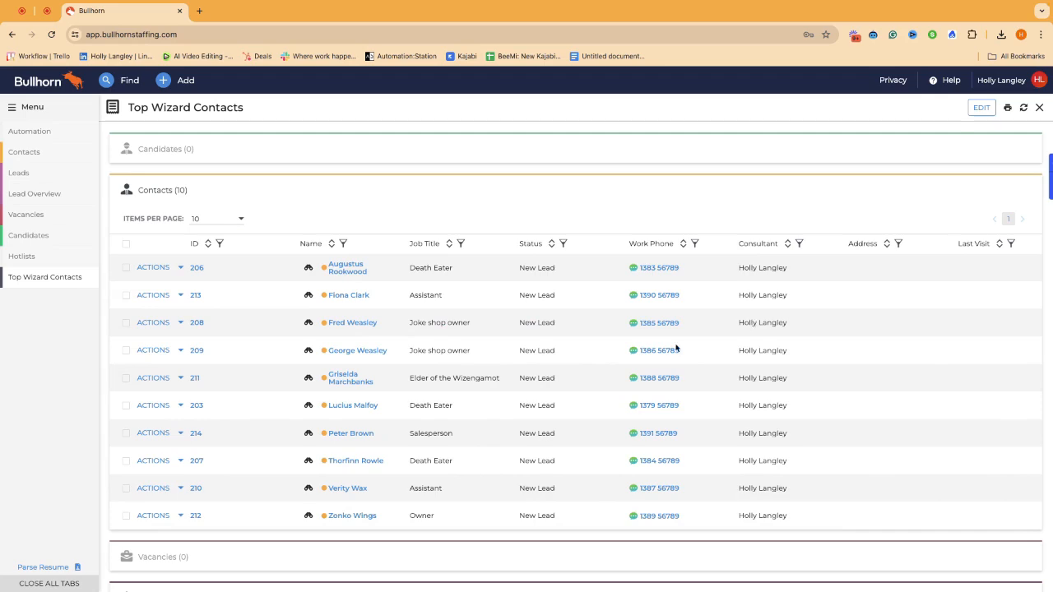
Start a contact search with the additional criterion Hotlists, Include All, Top Wizard Contacts
{"action": "left_click", "coordinate": [25, 152]}
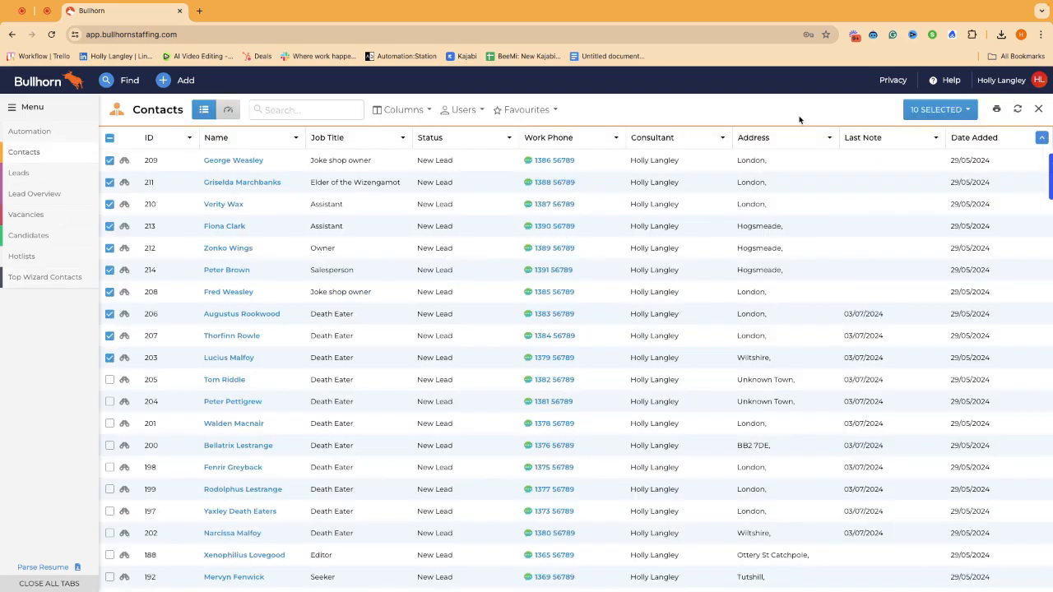
{"action": "left_click", "coordinate": [315, 109]}
{"action": "left_click", "coordinate": [436, 236]}
{"action": "type", "text": "hot"}
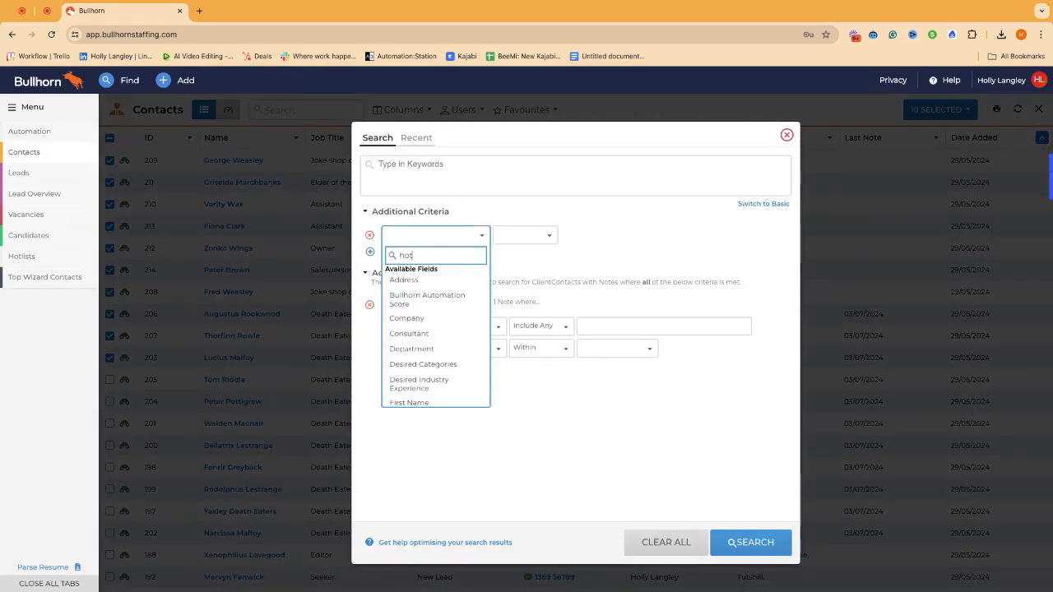
{"action": "left_click", "coordinate": [416, 289]}
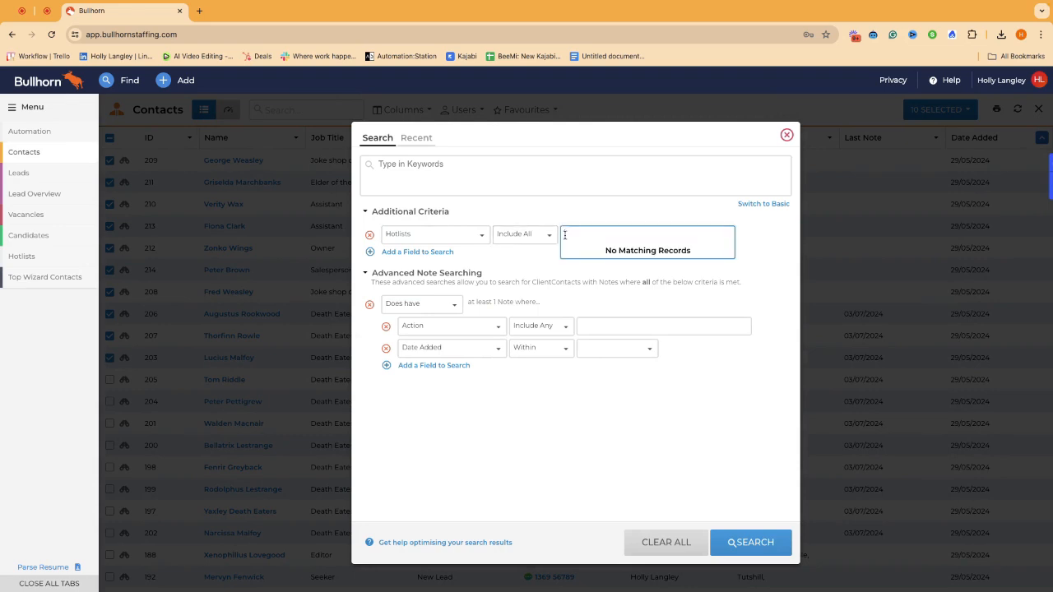
{"action": "left_click", "coordinate": [605, 252]}
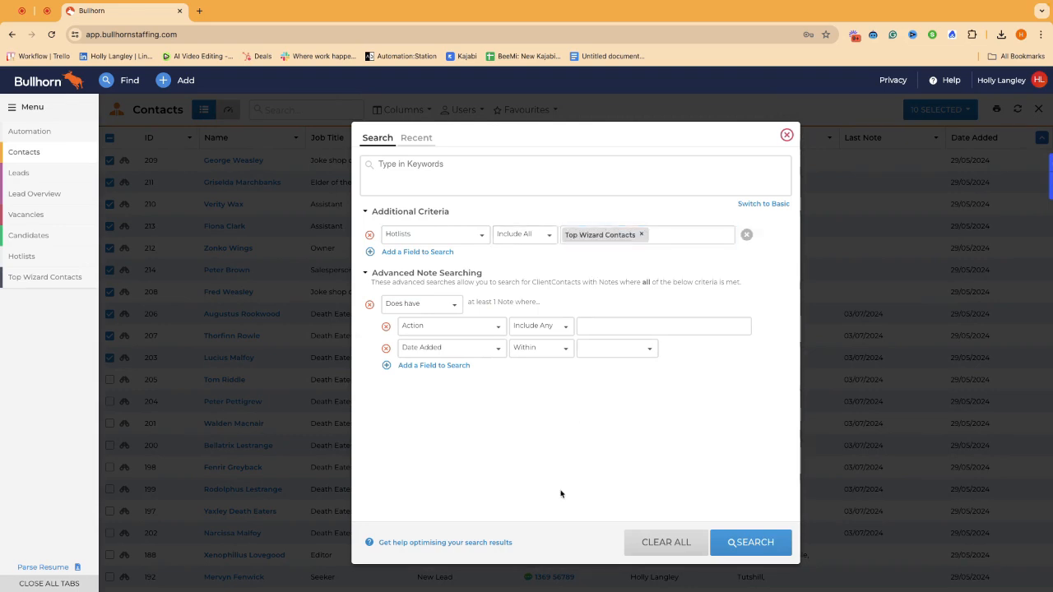
Set the note criteria to Does NOT have any of the actions Prescreen, BD Call, Inbound Call, Outbound Call, Client Visit or CV Sent
{"action": "left_click", "coordinate": [411, 311]}
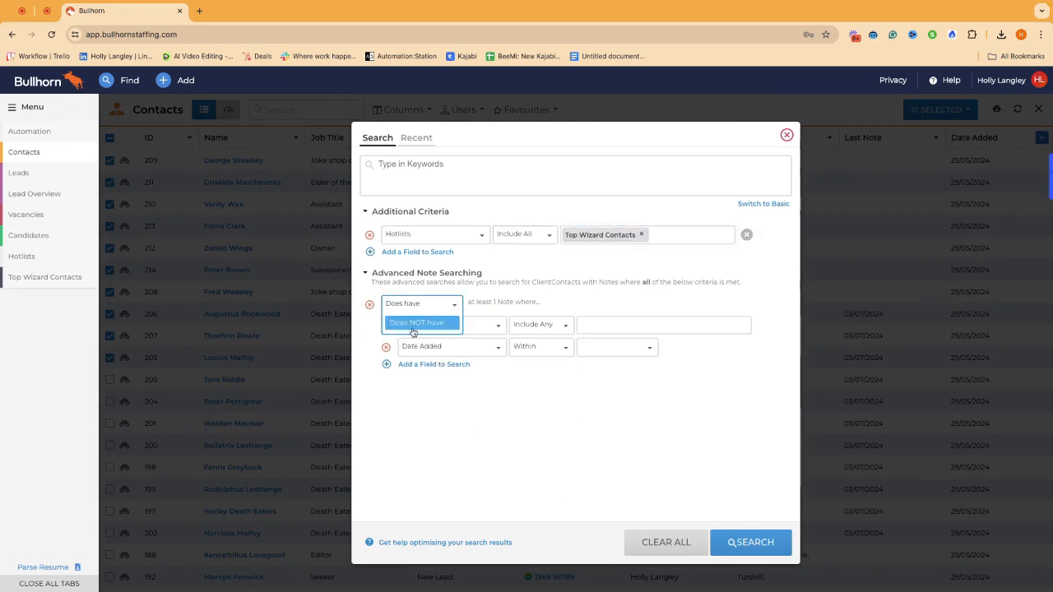
{"action": "left_click", "coordinate": [416, 323]}
{"action": "left_click", "coordinate": [642, 327]}
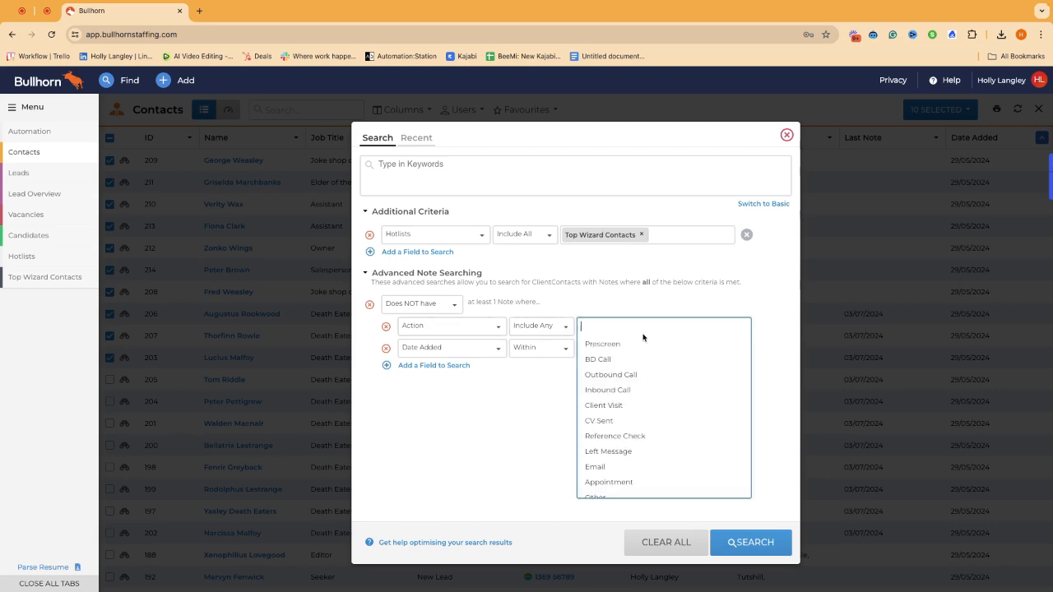
{"action": "left_click", "coordinate": [627, 346]}
{"action": "left_click", "coordinate": [628, 349]}
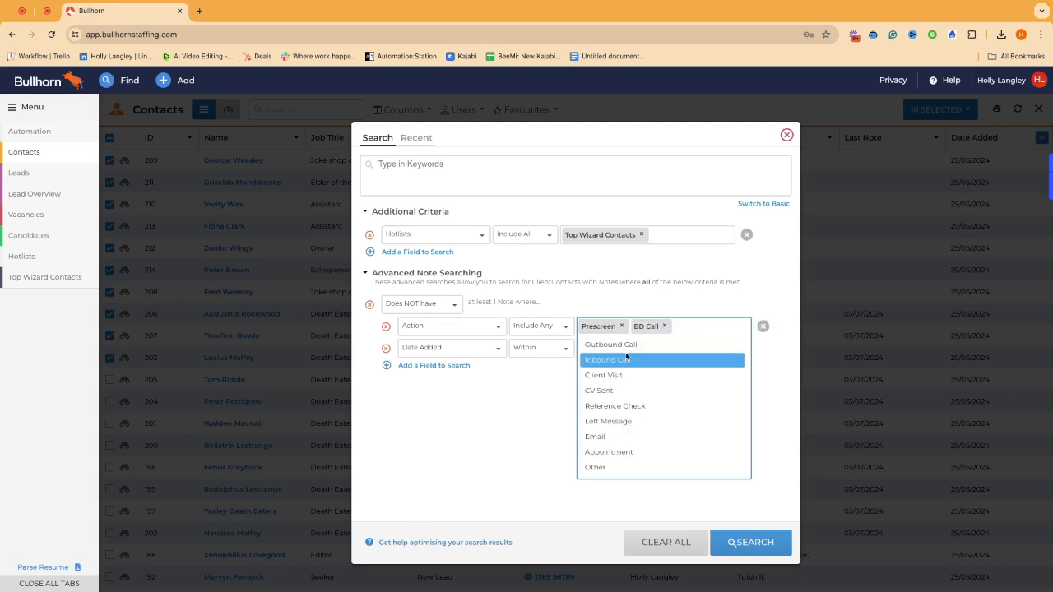
{"action": "left_click", "coordinate": [629, 356]}
{"action": "left_click", "coordinate": [625, 344]}
{"action": "left_click", "coordinate": [613, 361]}
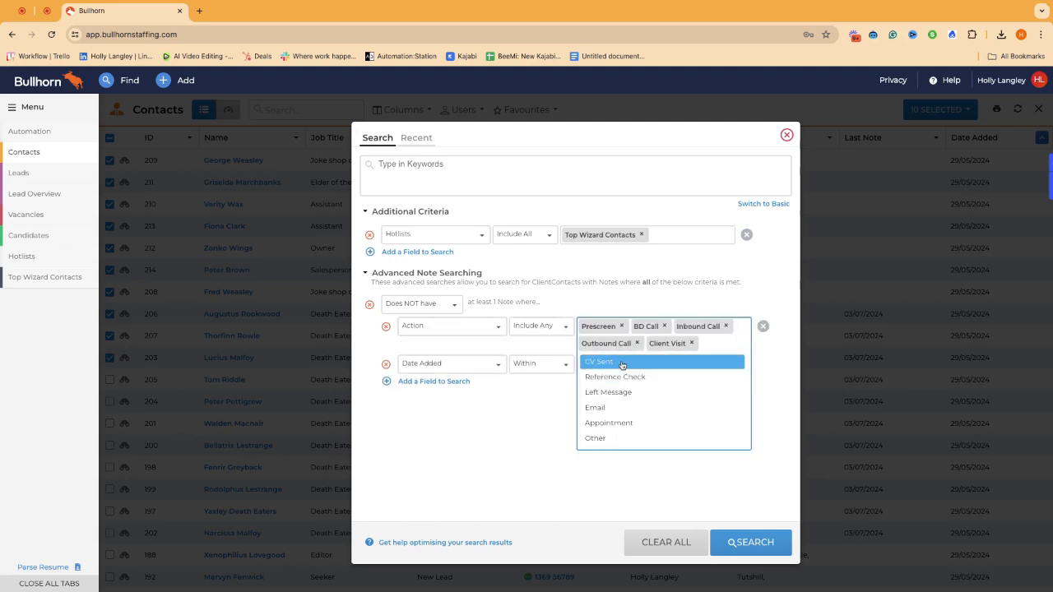
{"action": "left_click", "coordinate": [610, 361]}
{"action": "left_click", "coordinate": [598, 496]}
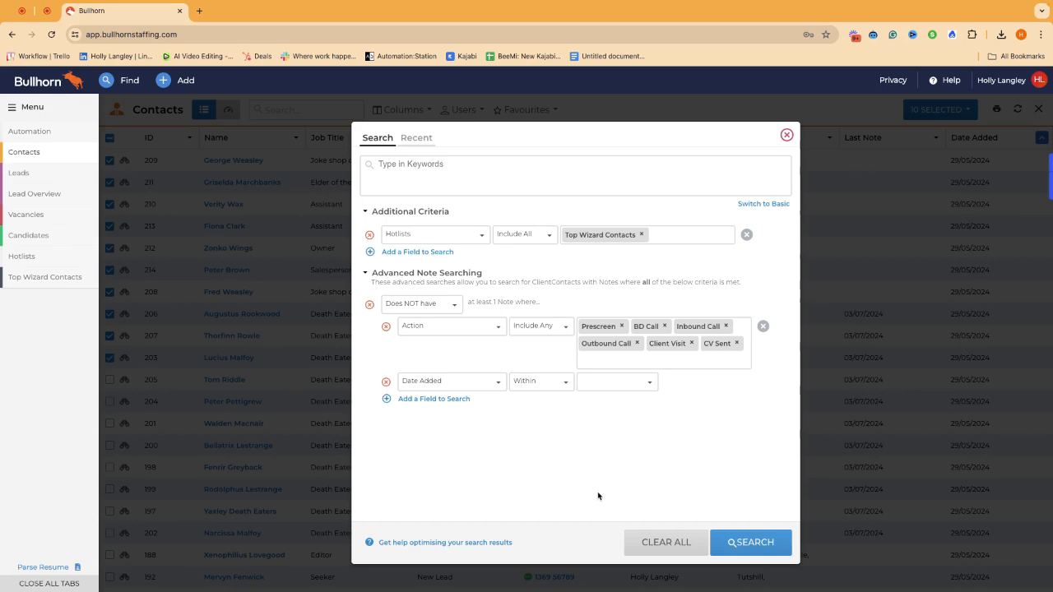
Limit the note criteria to Date Added within Past 30 Days and run the contact search
{"action": "left_click", "coordinate": [619, 383]}
{"action": "scroll", "coordinate": [621, 354], "scroll_direction": "down", "scroll_amount": 1}
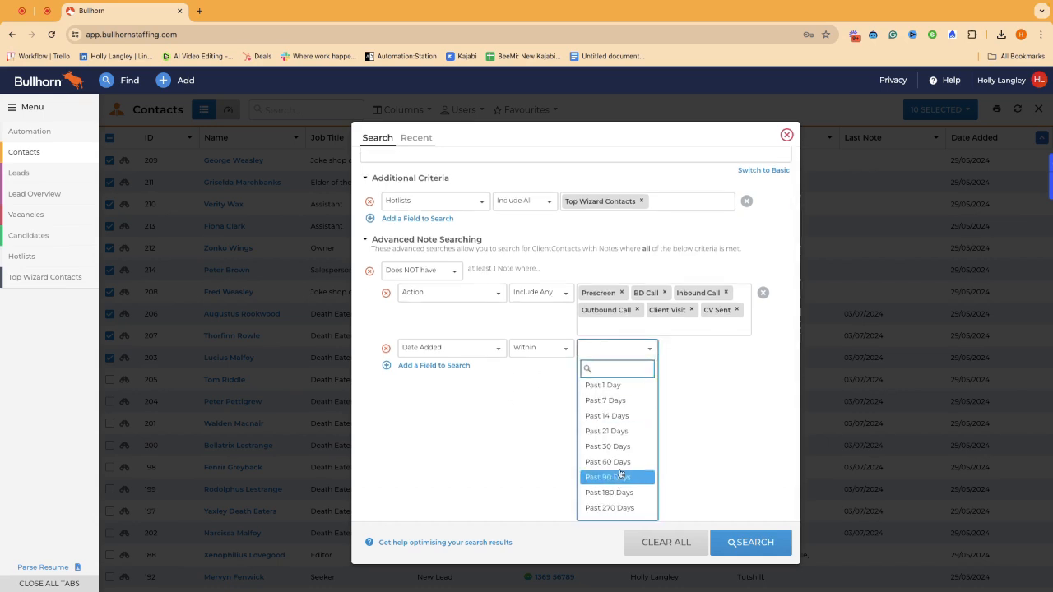
{"action": "left_click", "coordinate": [609, 445]}
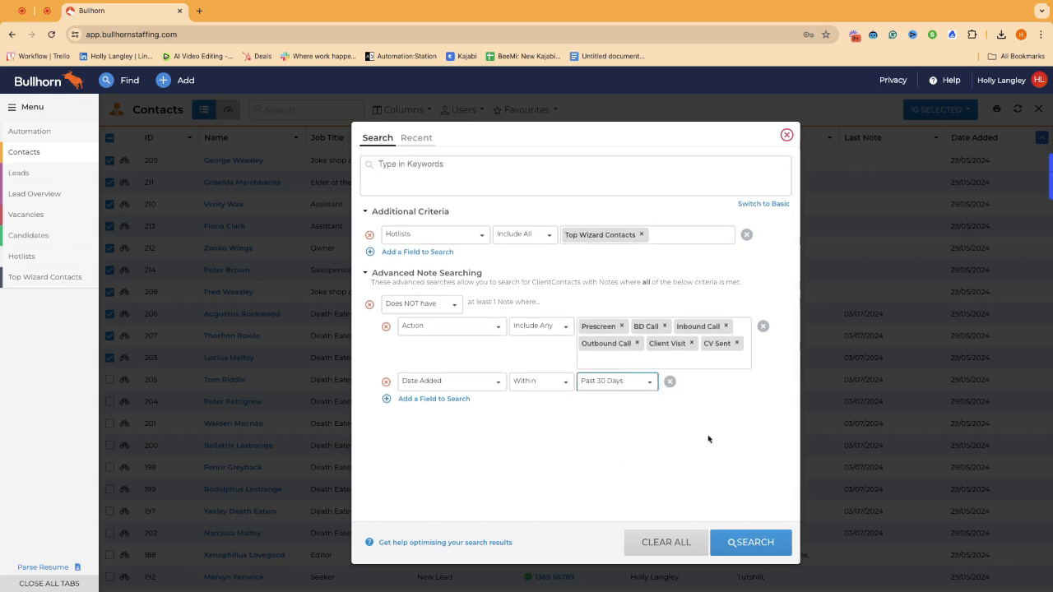
{"action": "left_click", "coordinate": [732, 548]}
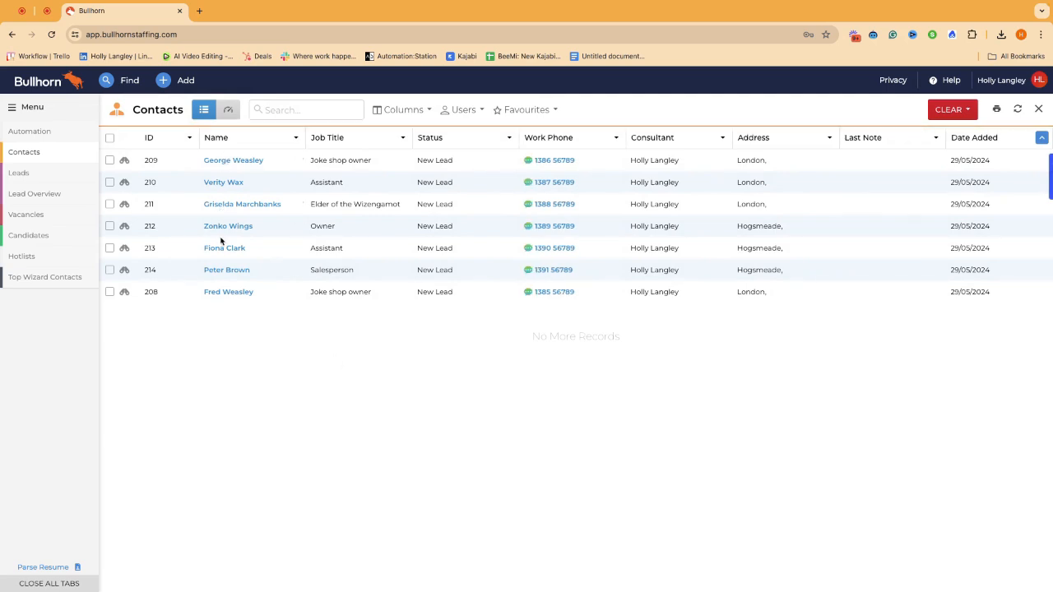
Save the search as the private favourite "Top Wizard Hotlist Not Spoken To" and apply it from the favourites
{"action": "left_click", "coordinate": [531, 109]}
{"action": "left_click", "coordinate": [565, 323]}
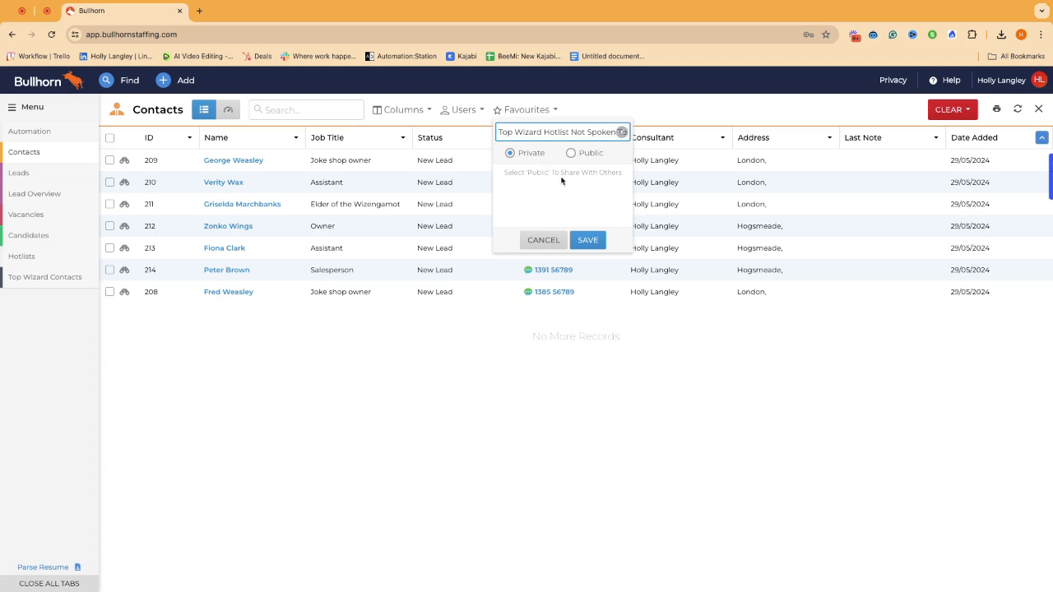
{"action": "left_click", "coordinate": [590, 241]}
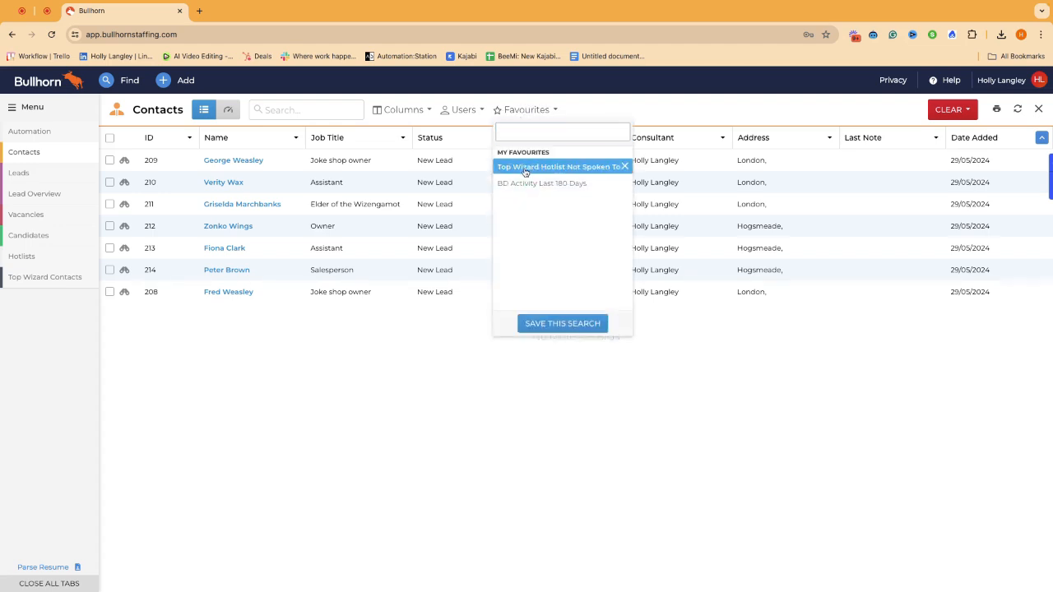
{"action": "left_click", "coordinate": [524, 168]}
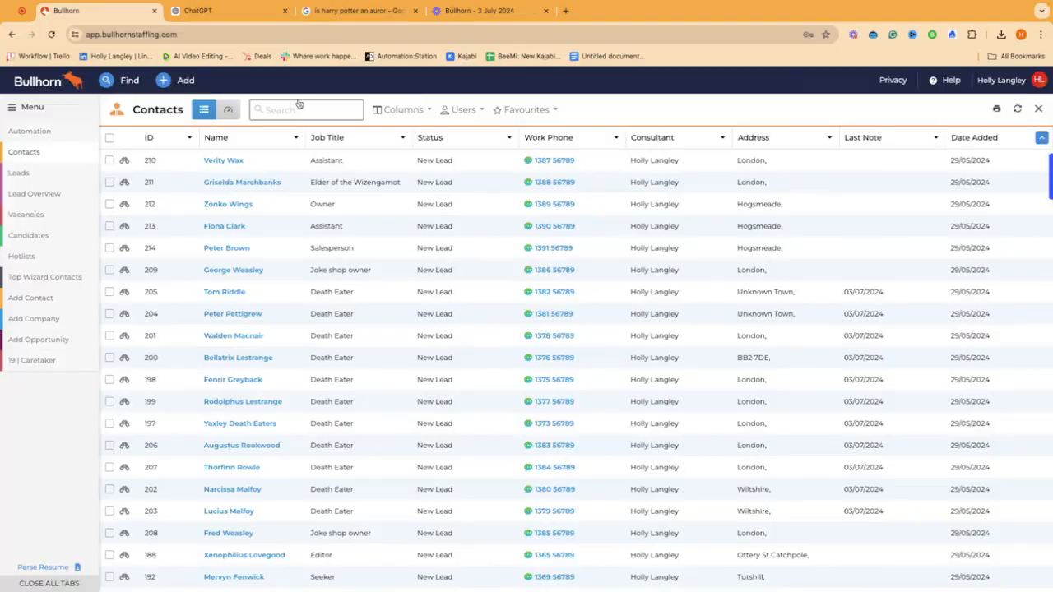
Start a new contact search with the additional criterion Placements, Include All, With Placements
{"action": "left_click", "coordinate": [299, 110]}
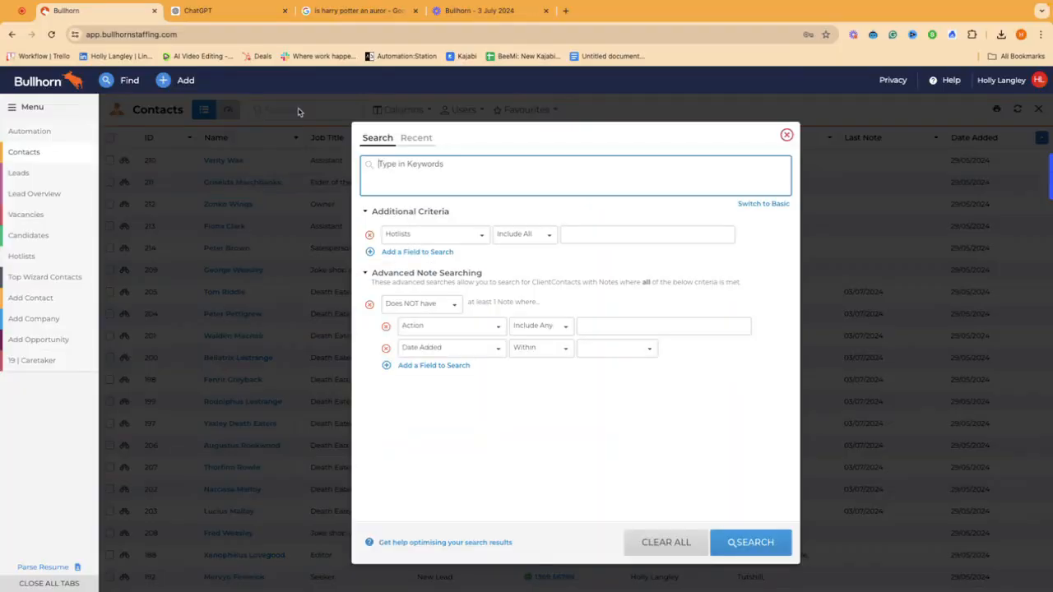
{"action": "left_click", "coordinate": [581, 232]}
{"action": "left_click", "coordinate": [416, 236]}
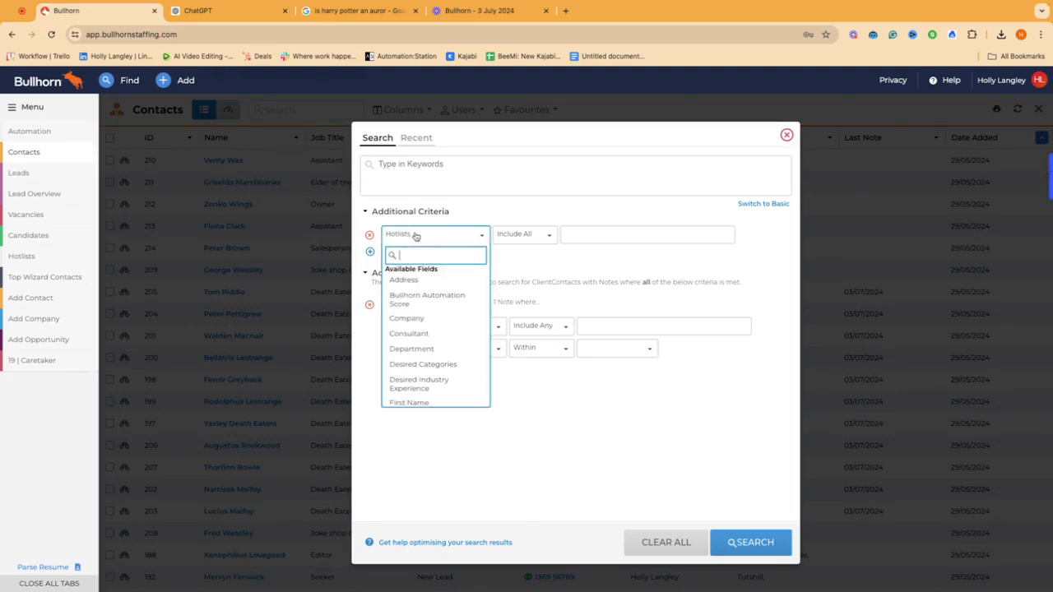
{"action": "type", "text": "plac"}
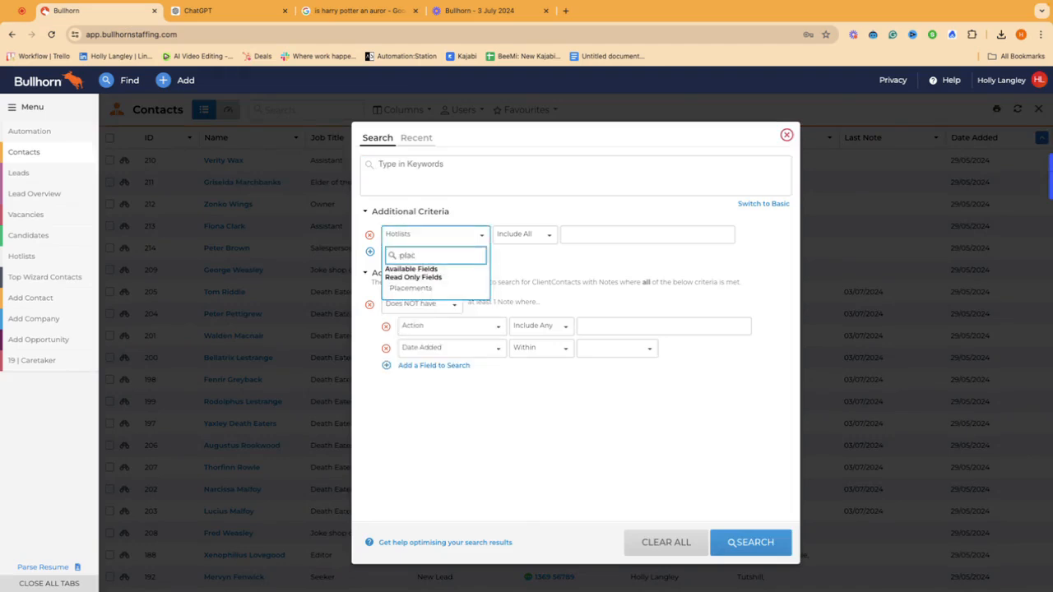
{"action": "left_click", "coordinate": [413, 288]}
{"action": "left_click", "coordinate": [603, 235]}
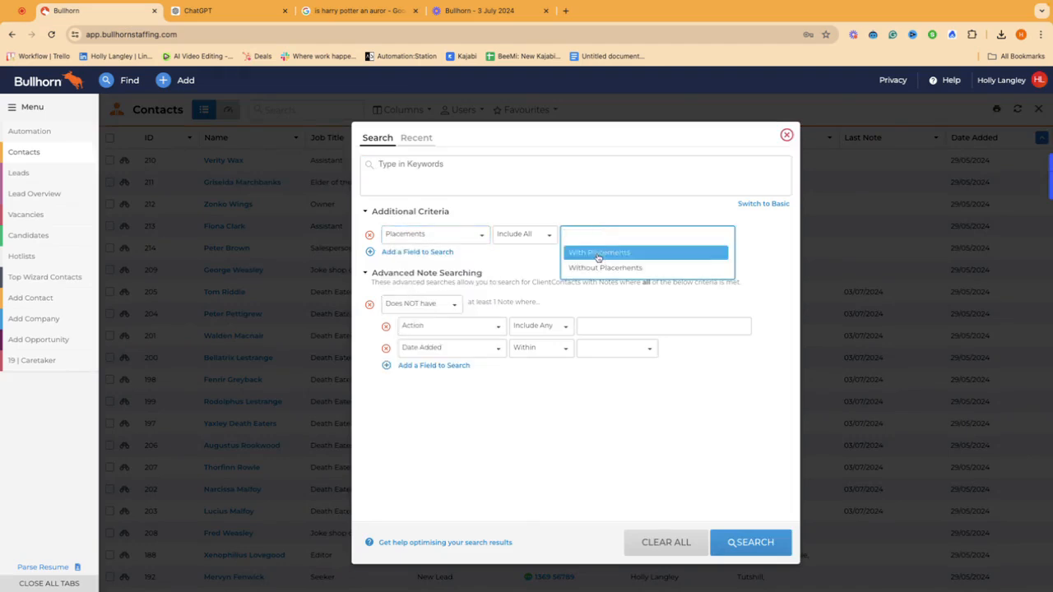
{"action": "left_click", "coordinate": [600, 252]}
Add a second additional criterion of Vacancies, Include All, With Vacancies
{"action": "left_click", "coordinate": [436, 252]}
{"action": "left_click", "coordinate": [437, 255]}
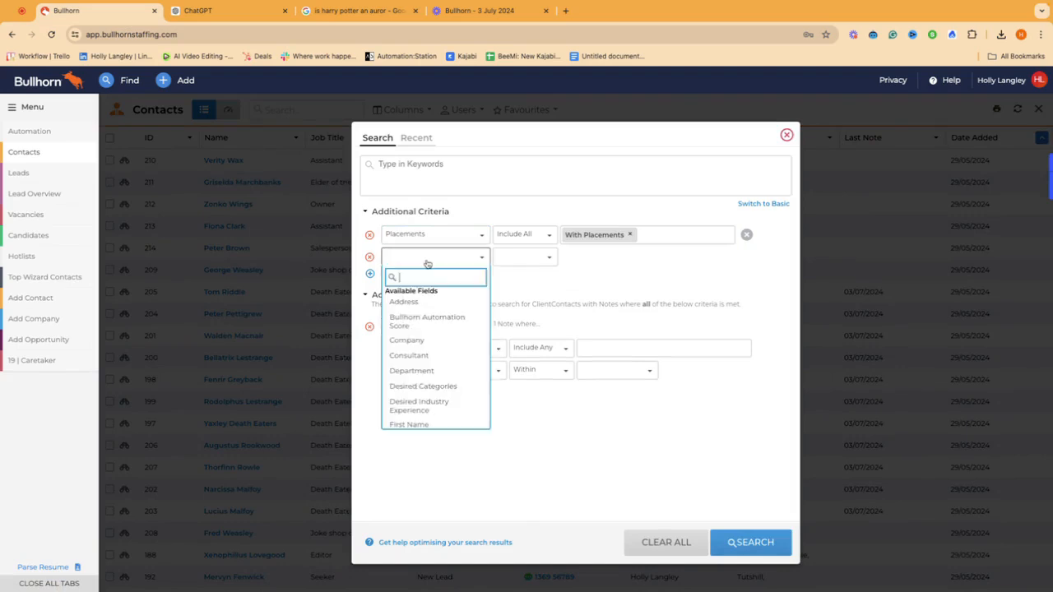
{"action": "type", "text": "va"}
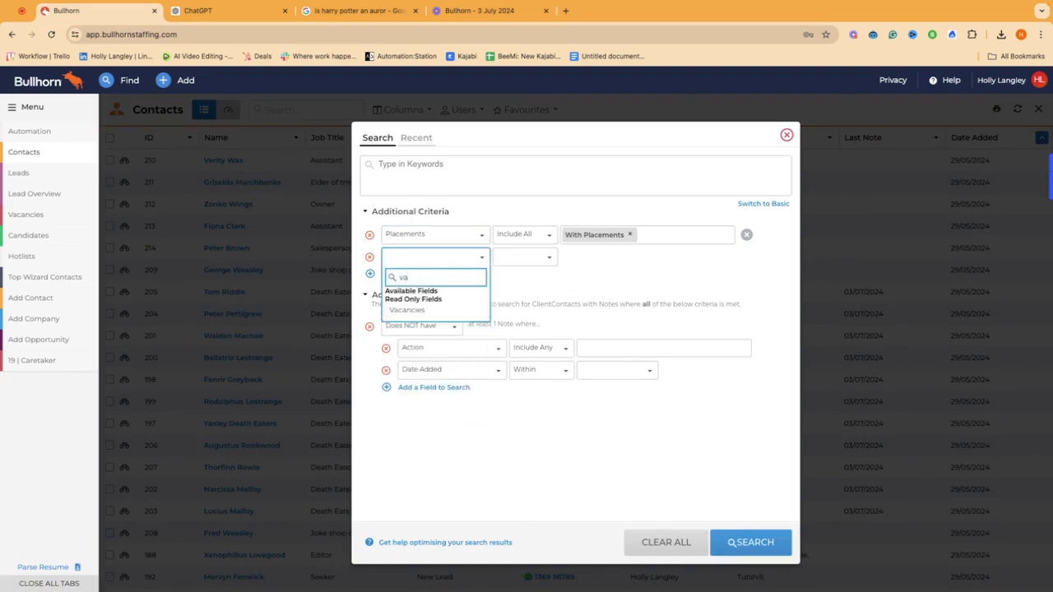
{"action": "left_click", "coordinate": [415, 311]}
{"action": "left_click", "coordinate": [611, 255]}
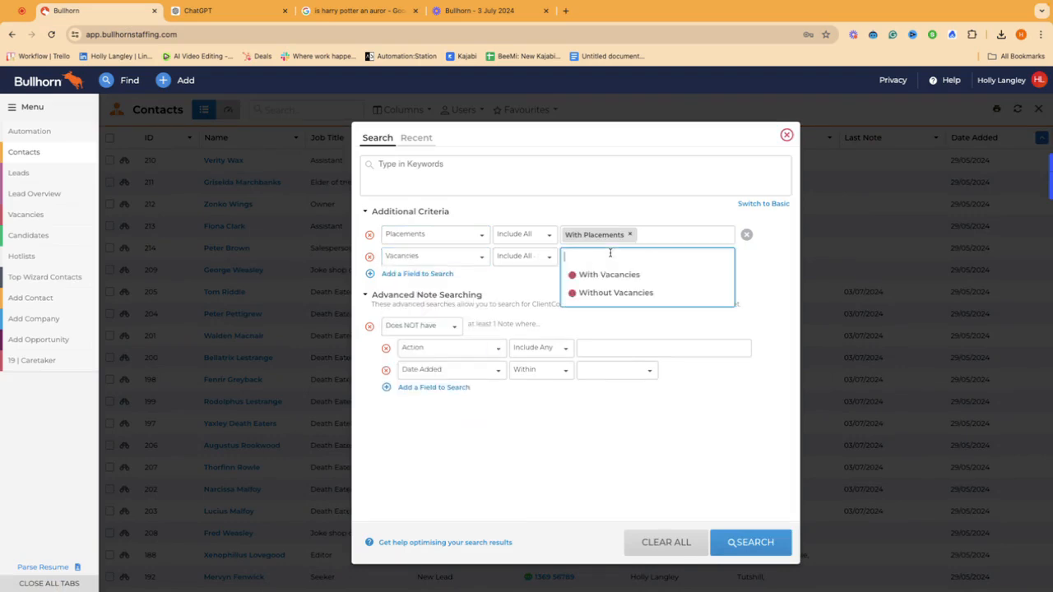
{"action": "left_click", "coordinate": [610, 278]}
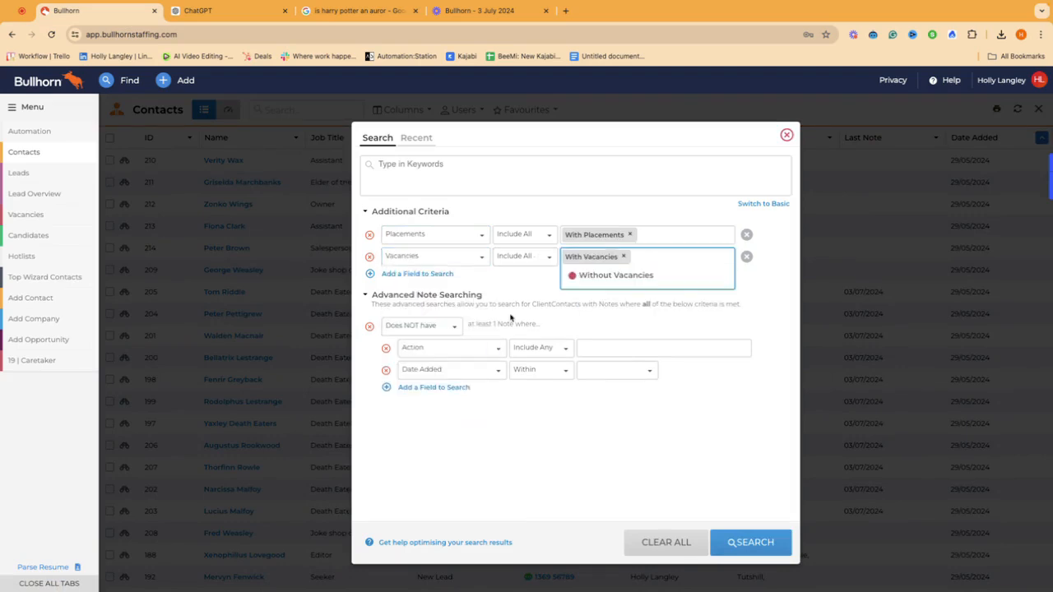
Set the excluded note actions to Prescreen, BD Call, Outbound Call, Inbound Call, Client Visit and CV Sent
{"action": "left_click", "coordinate": [588, 352]}
{"action": "left_click", "coordinate": [594, 373]}
{"action": "left_click", "coordinate": [594, 373]}
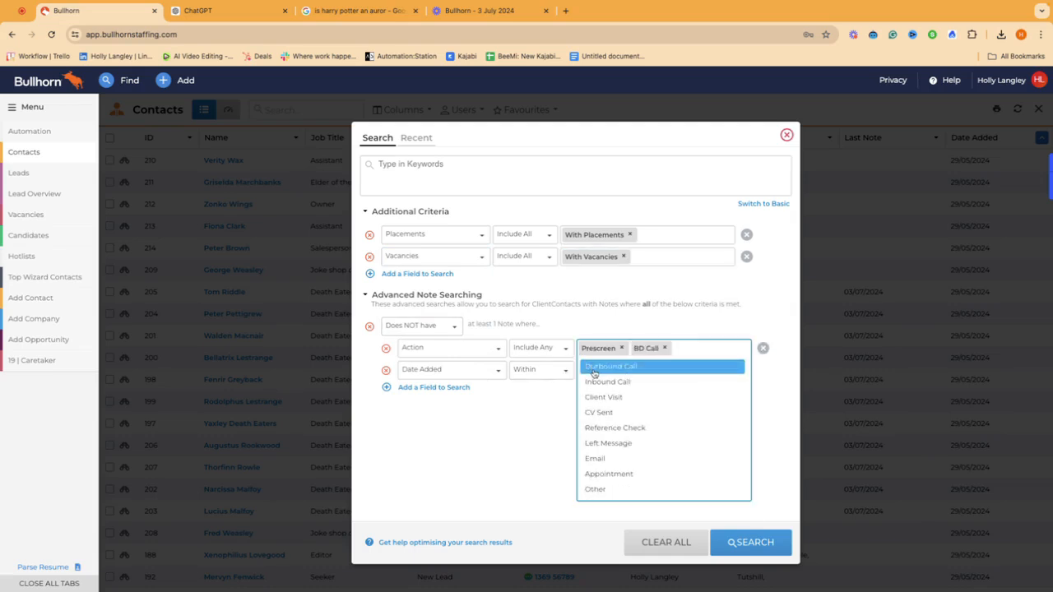
{"action": "left_click", "coordinate": [594, 373]}
{"action": "left_click", "coordinate": [594, 373]}
{"action": "left_click", "coordinate": [594, 370]}
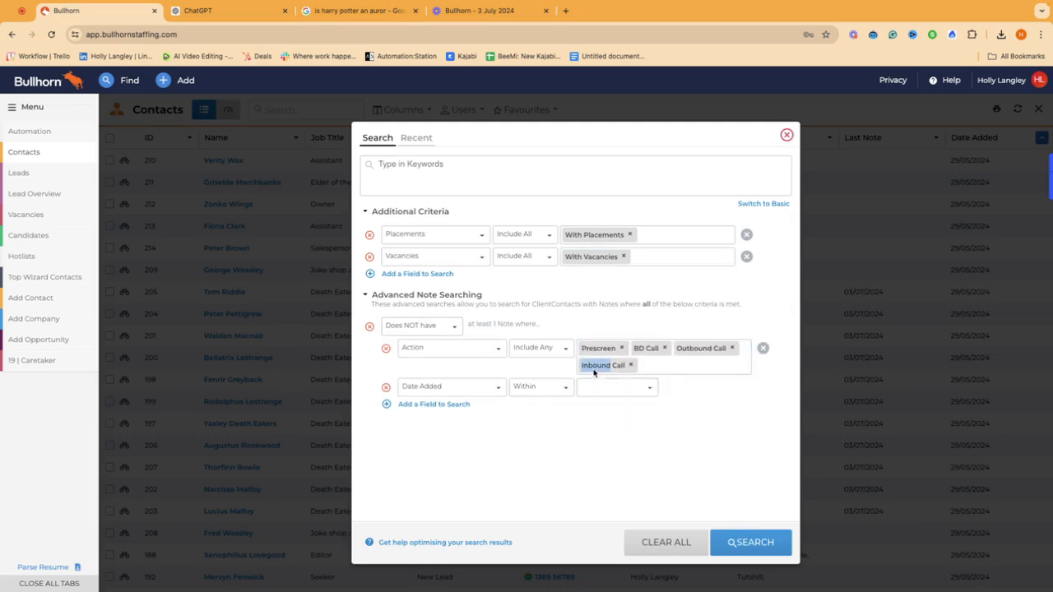
{"action": "left_click", "coordinate": [655, 370]}
{"action": "left_click", "coordinate": [629, 386]}
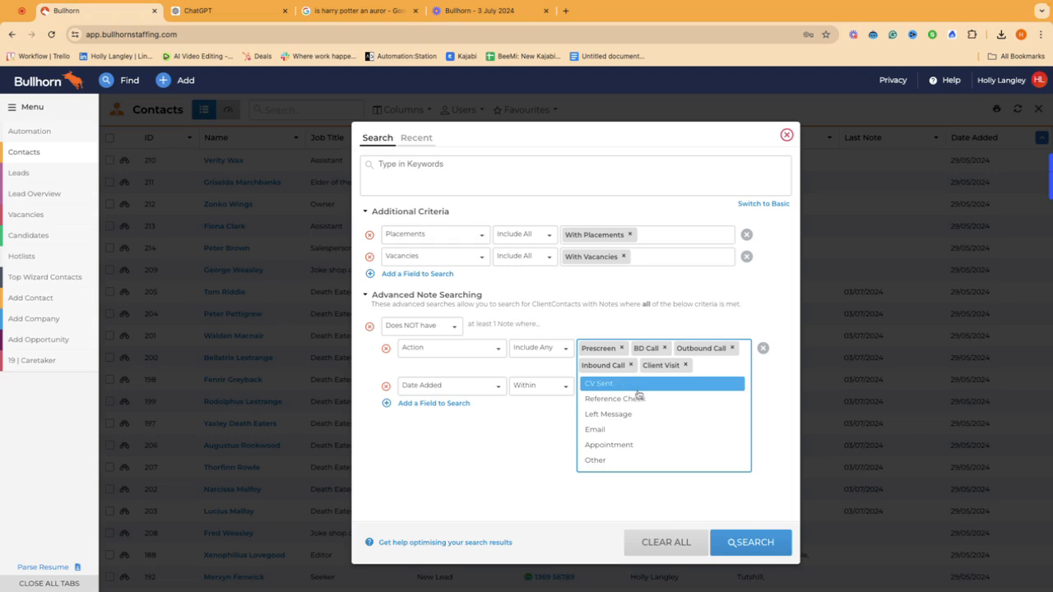
{"action": "left_click", "coordinate": [639, 393]}
{"action": "left_click", "coordinate": [569, 448]}
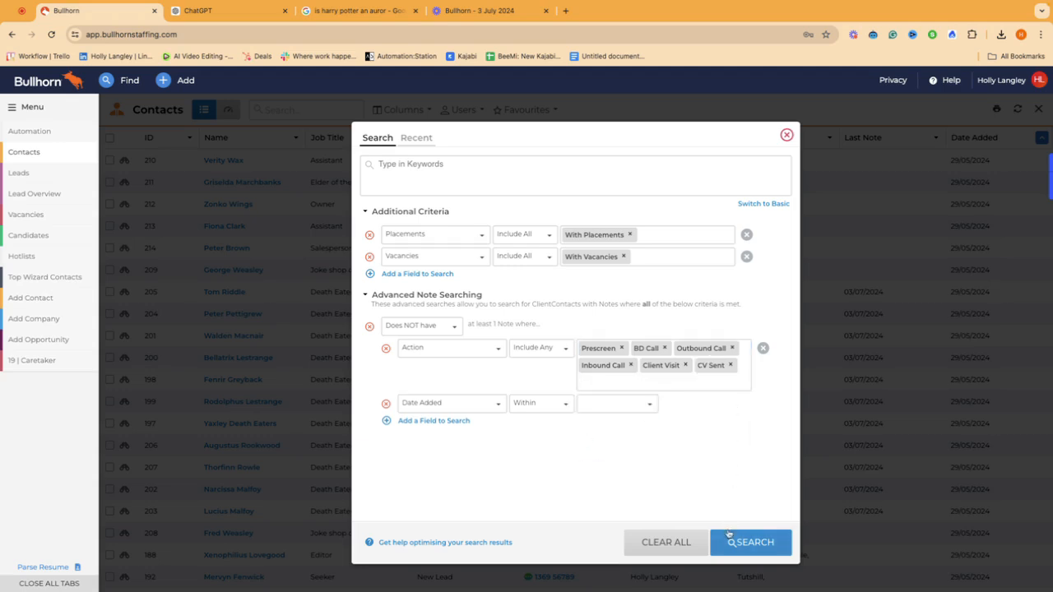
Set the note Date Added criterion to within Past 180 Days and run the search
{"action": "left_click", "coordinate": [585, 405]}
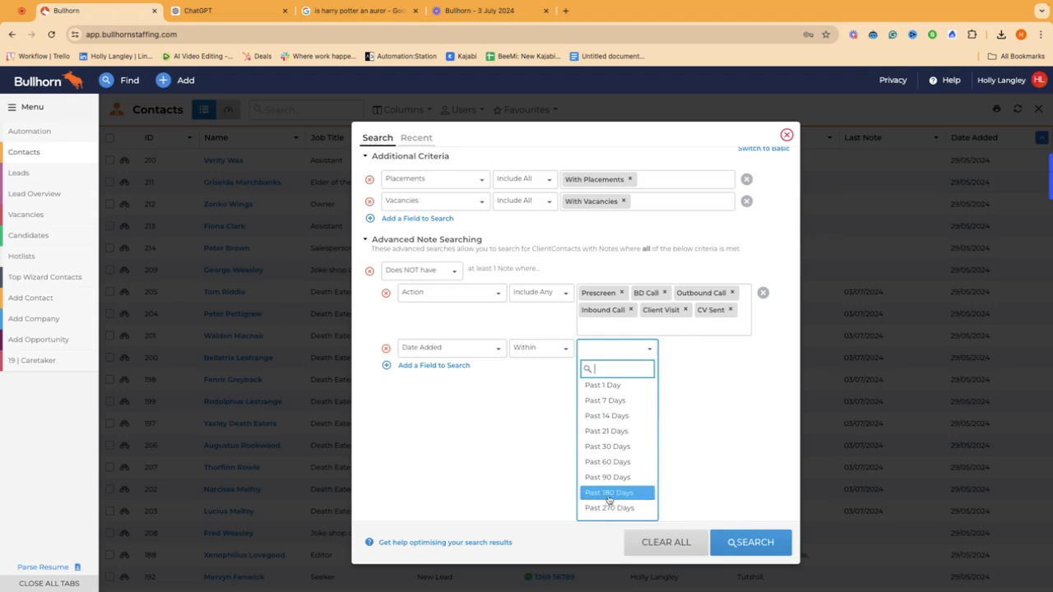
{"action": "left_click", "coordinate": [608, 493]}
{"action": "left_click", "coordinate": [613, 408]}
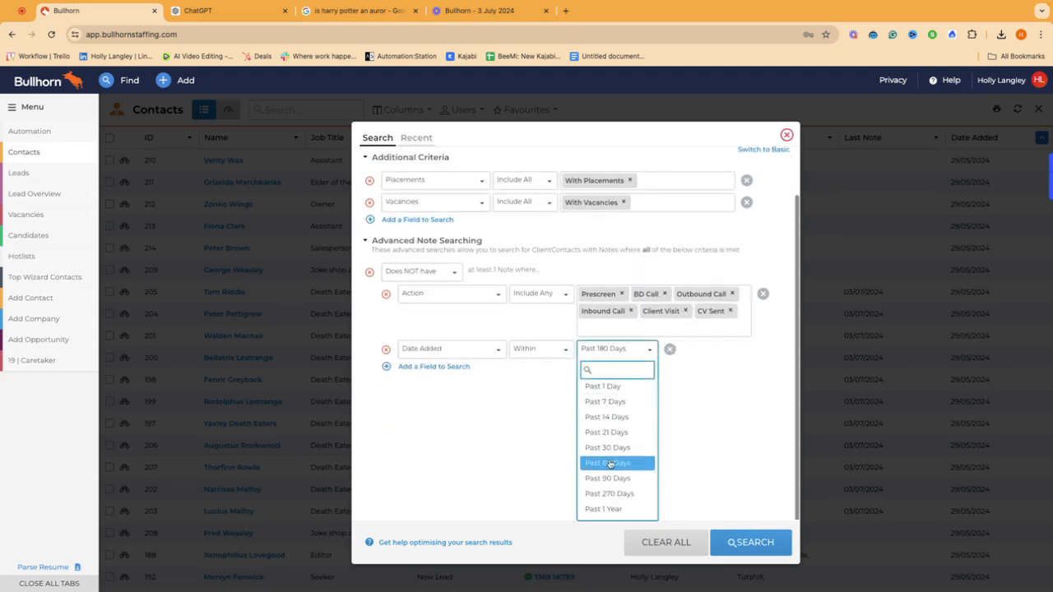
{"action": "left_click", "coordinate": [713, 461]}
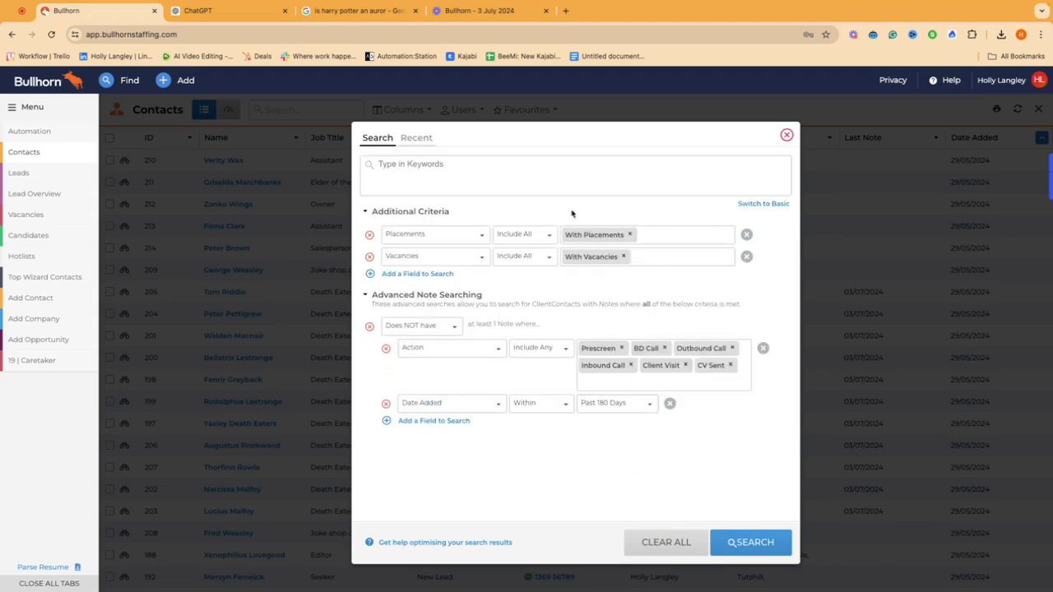
{"action": "left_click", "coordinate": [735, 545]}
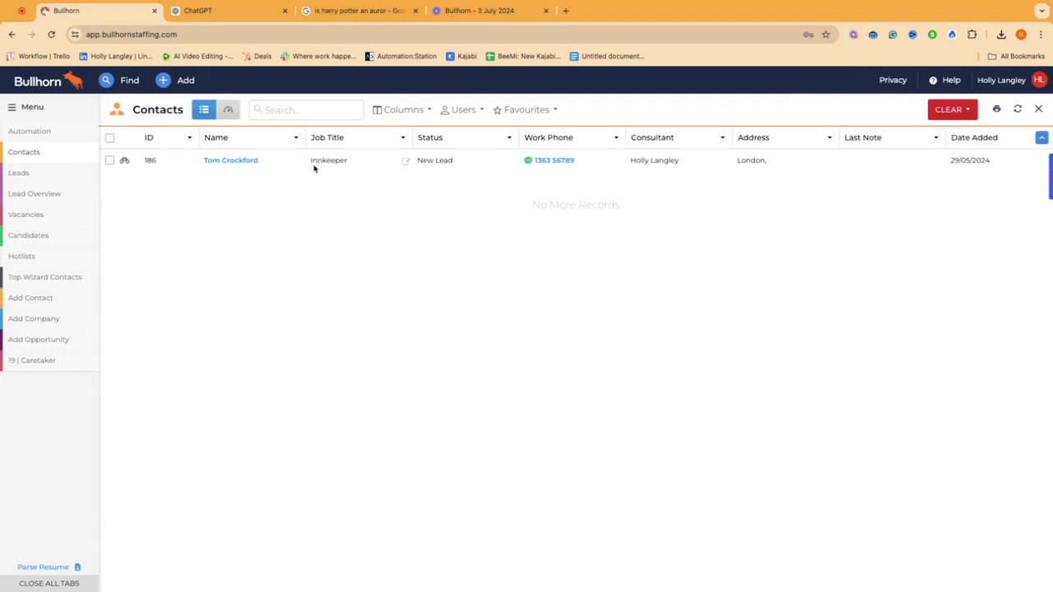
Add the Company column to the contact list and place it between Job Title and Status
{"action": "left_click", "coordinate": [390, 110]}
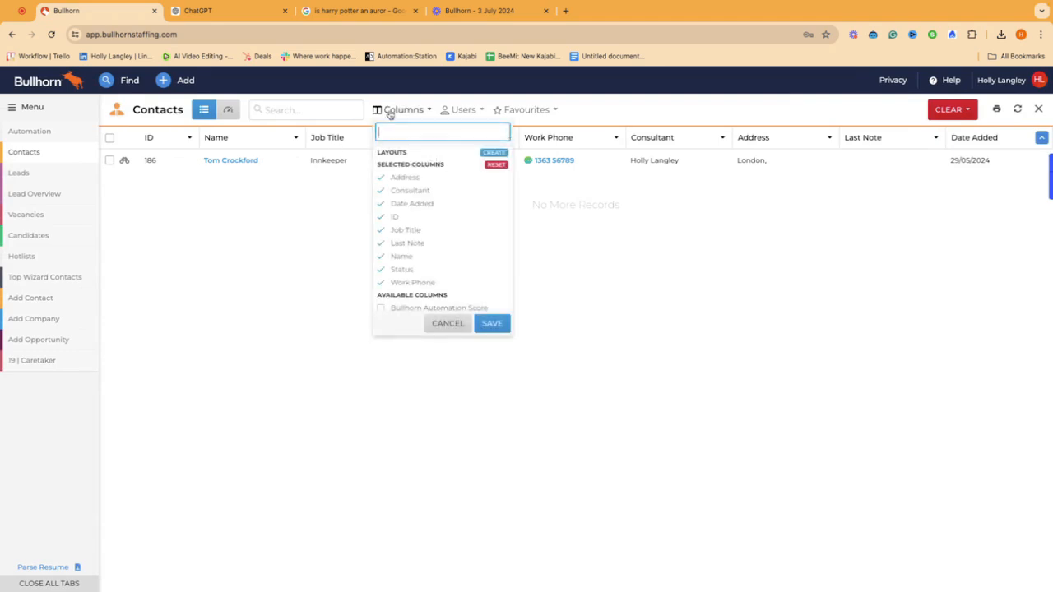
{"action": "type", "text": "c"}
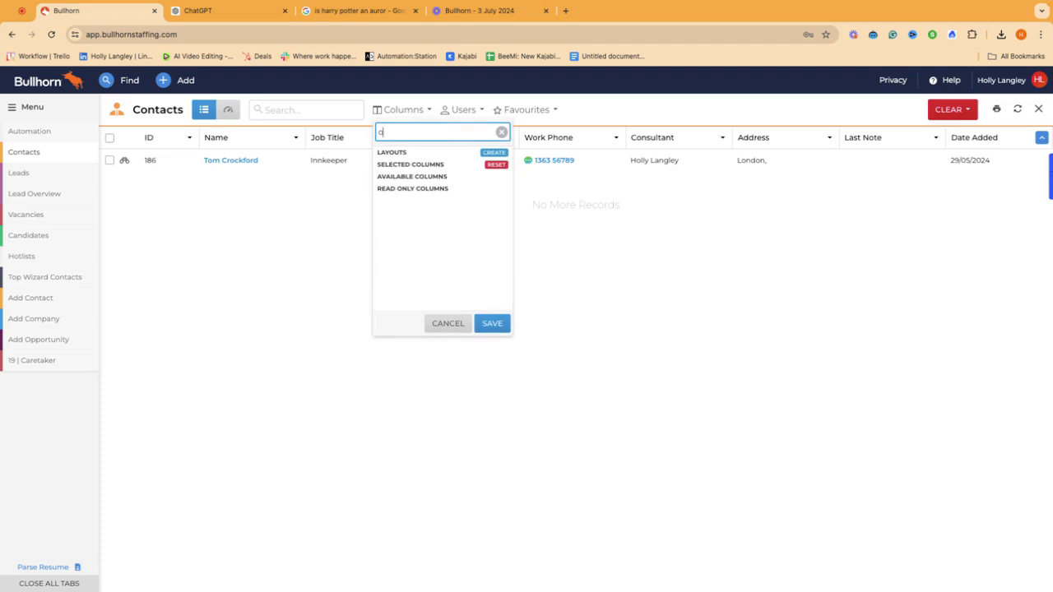
{"action": "type", "text": "lom"}
{"action": "left_click", "coordinate": [381, 189]}
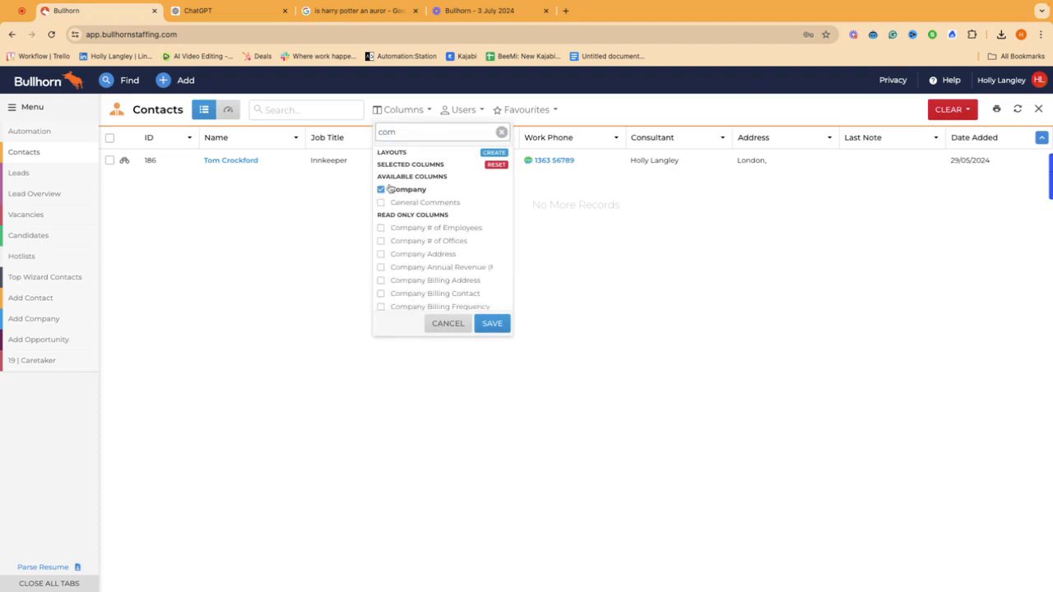
{"action": "left_click", "coordinate": [491, 325]}
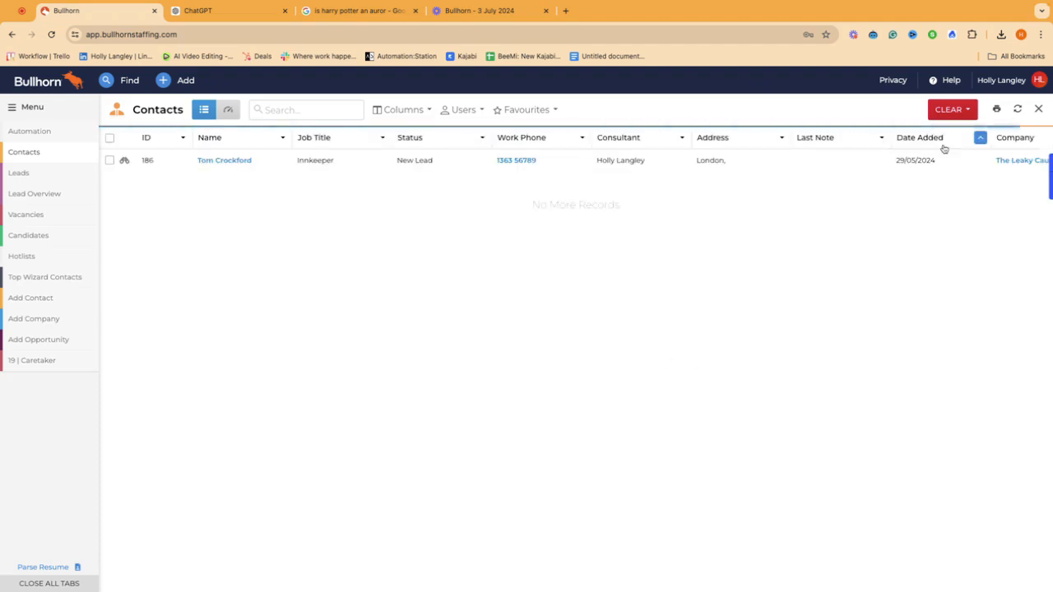
{"action": "left_click_drag", "start_coordinate": [1012, 148], "coordinate": [374, 152]}
{"action": "scroll", "coordinate": [845, 224], "scroll_direction": "right", "scroll_amount": 1}
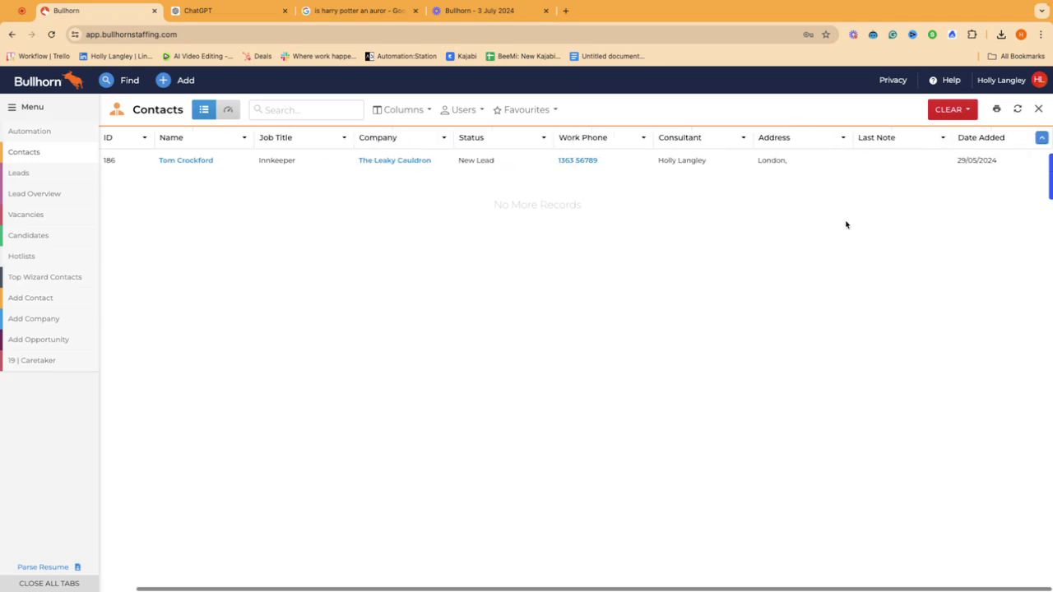
Add the Vacancies column to the contact list and place it between Address and Last Note
{"action": "left_click", "coordinate": [412, 110]}
{"action": "type", "text": "c"}
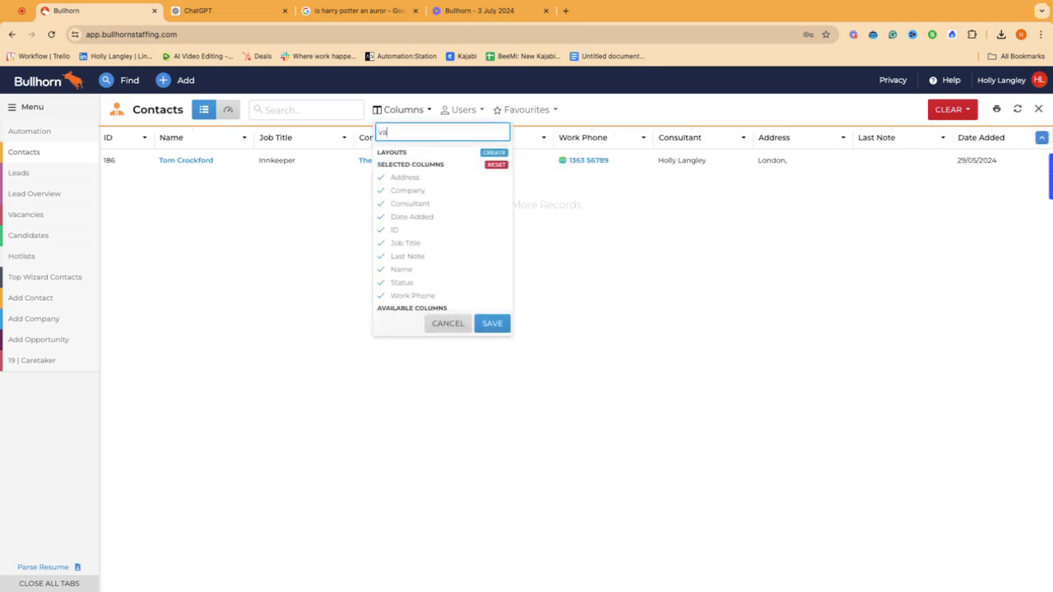
{"action": "left_click", "coordinate": [412, 201]}
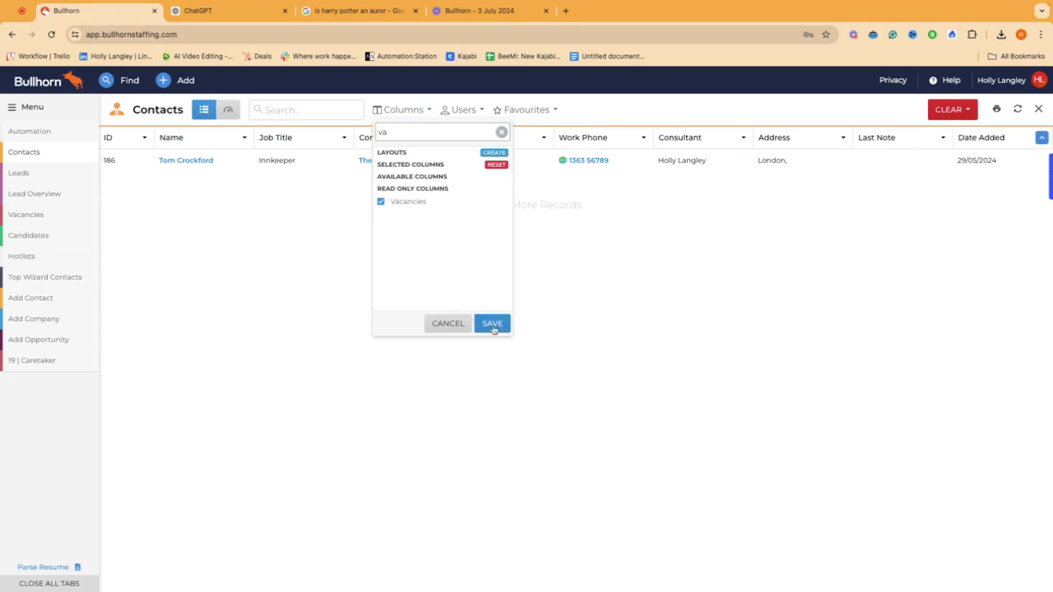
{"action": "left_click", "coordinate": [492, 324]}
{"action": "scroll", "coordinate": [726, 282], "scroll_direction": "right", "scroll_amount": 5}
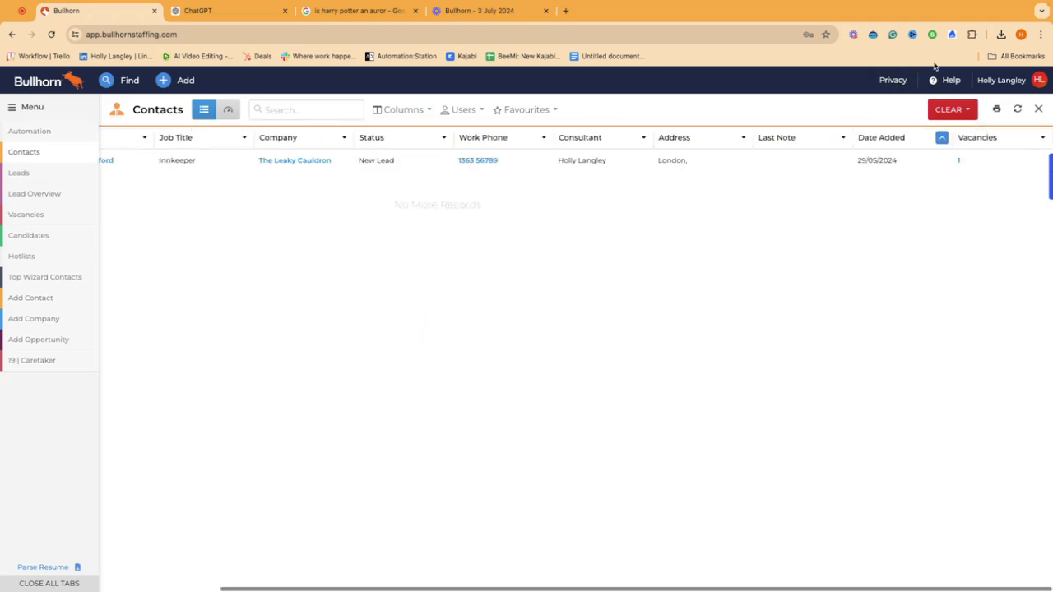
{"action": "left_click_drag", "start_coordinate": [963, 141], "coordinate": [840, 141]}
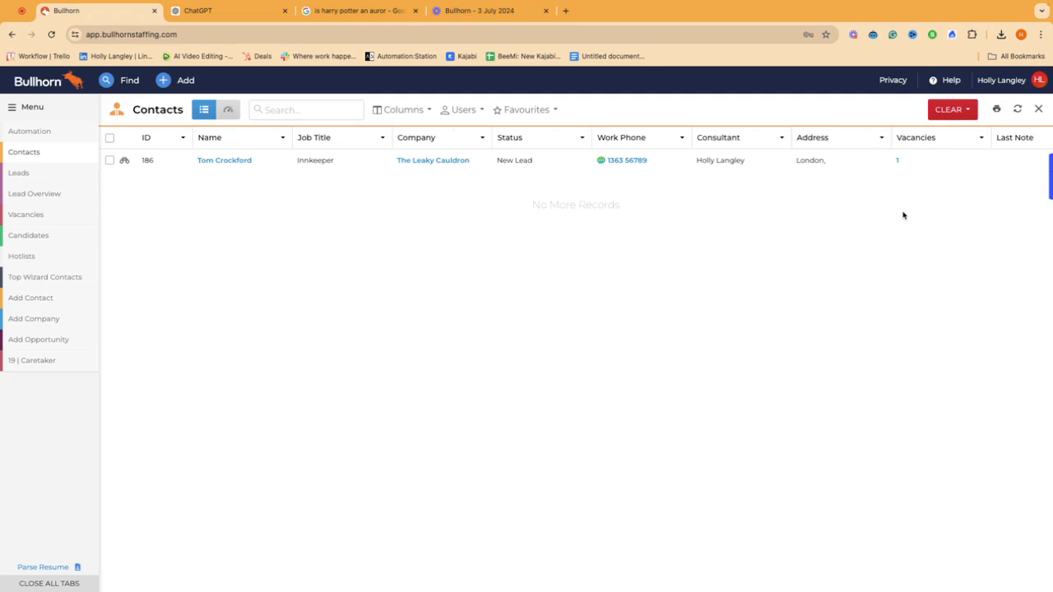
Check the found contact's vacancy and last note columns, and open the contact's record
{"action": "scroll", "coordinate": [902, 215], "scroll_direction": "right", "scroll_amount": 3}
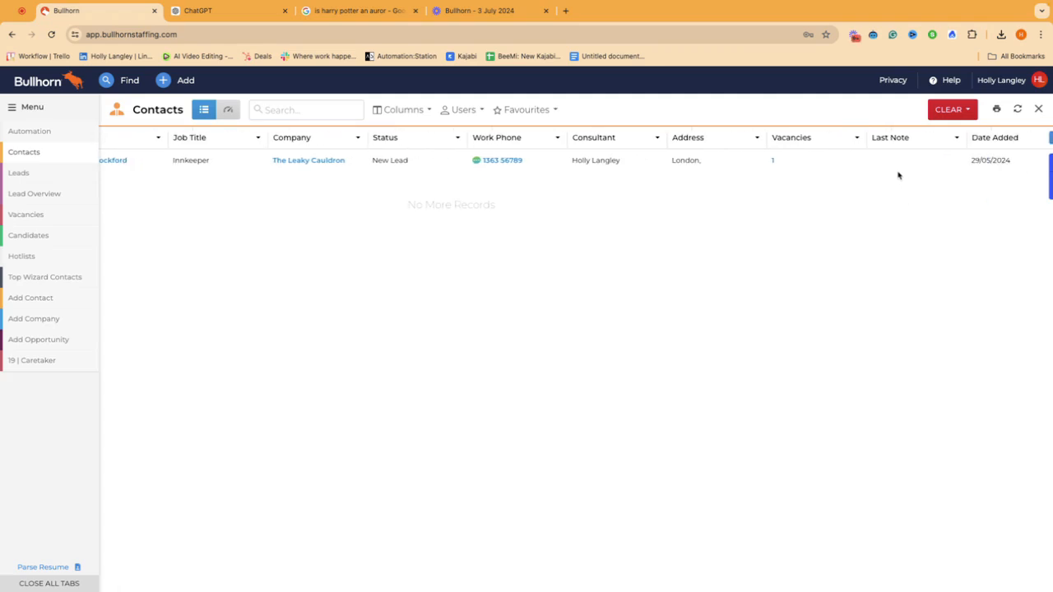
{"action": "scroll", "coordinate": [897, 157], "scroll_direction": "left", "scroll_amount": 3}
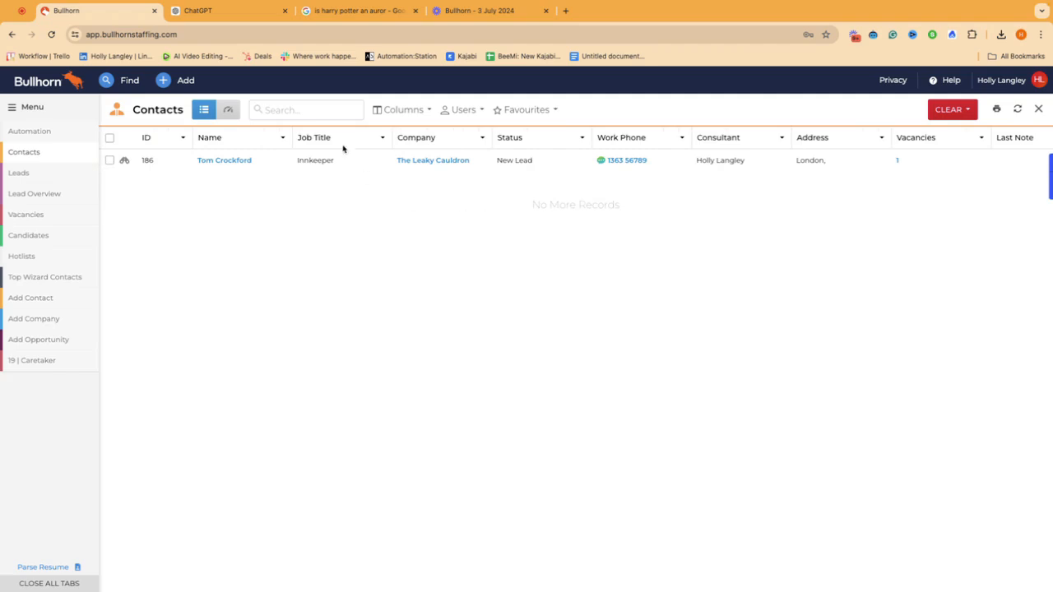
{"action": "left_click", "coordinate": [206, 161]}
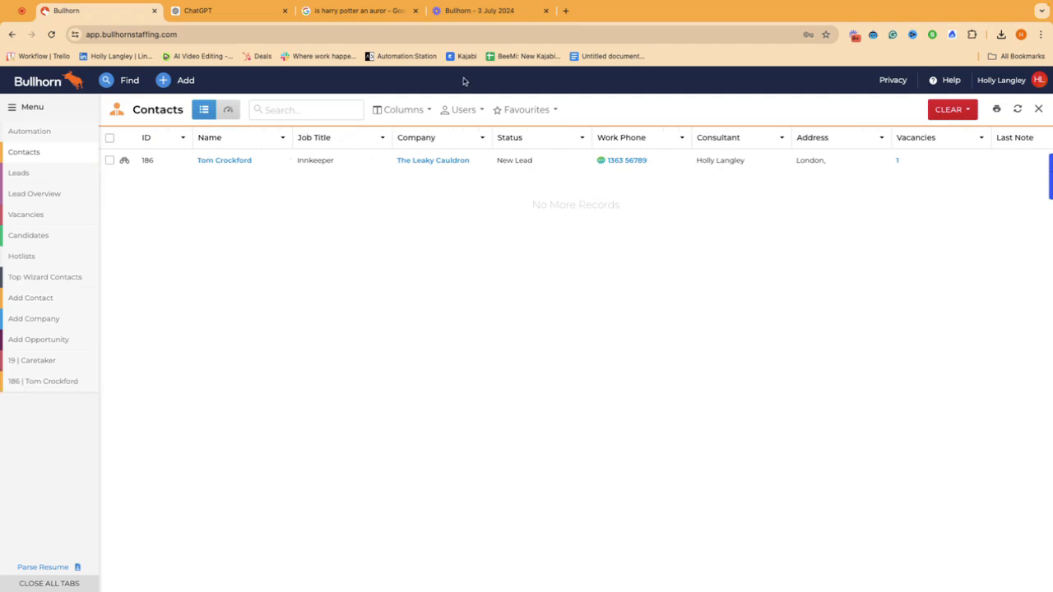
Save the current contact search as a private favourite named "Lapsed Contacts"
{"action": "left_click", "coordinate": [505, 109]}
{"action": "left_click", "coordinate": [529, 325]}
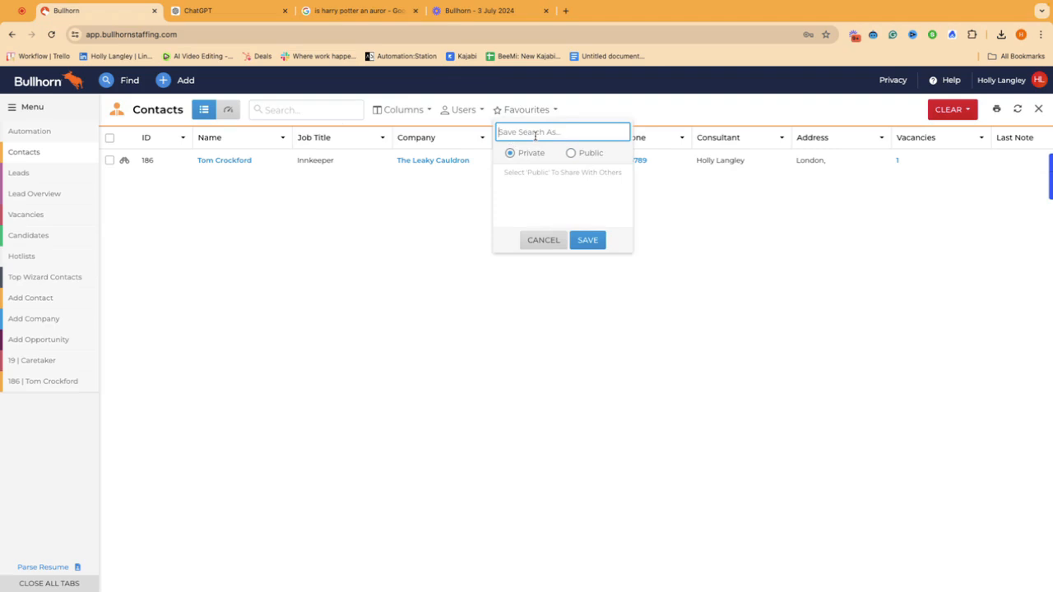
{"action": "type", "text": "Lapsed Contacts"}
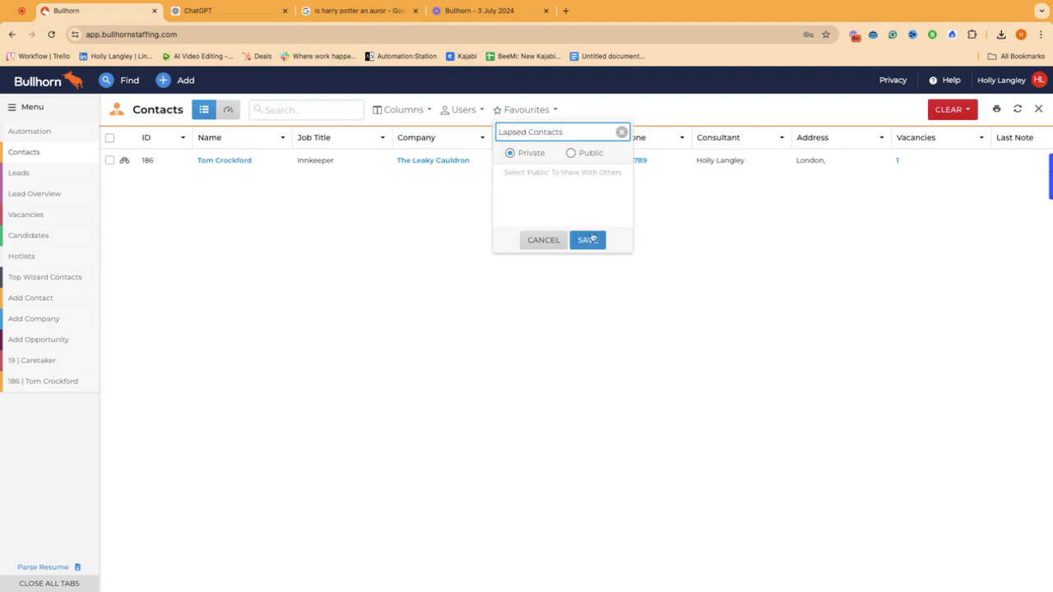
{"action": "left_click", "coordinate": [590, 240]}
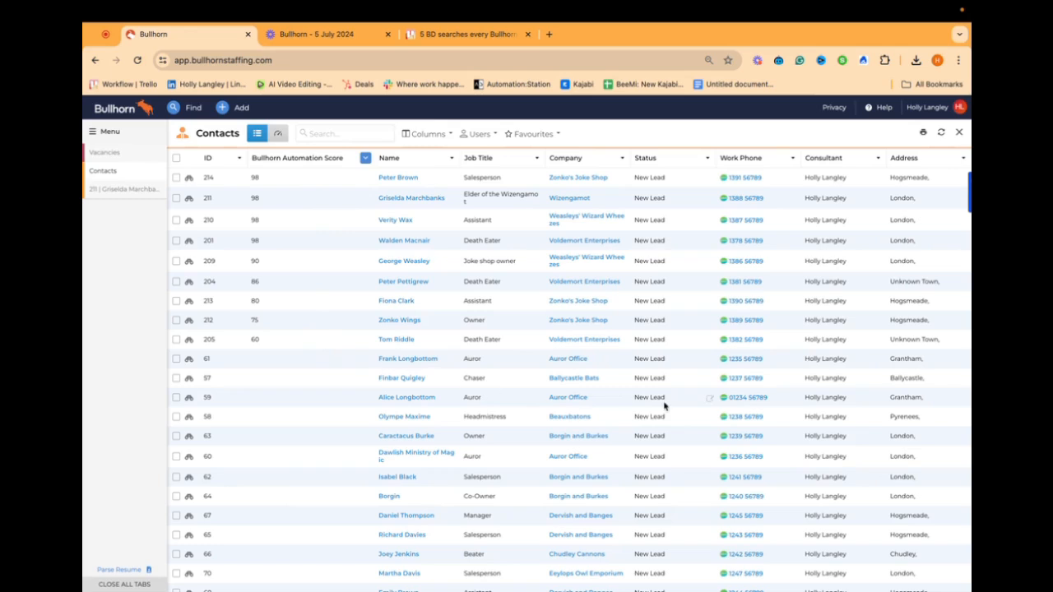
Examine the contact list and the sort and filter options of the Bullhorn Automation Score column
{"action": "scroll", "coordinate": [665, 407], "scroll_direction": "right", "scroll_amount": 1}
{"action": "scroll", "coordinate": [665, 407], "scroll_direction": "left", "scroll_amount": 1}
{"action": "scroll", "coordinate": [665, 406], "scroll_direction": "left", "scroll_amount": 3}
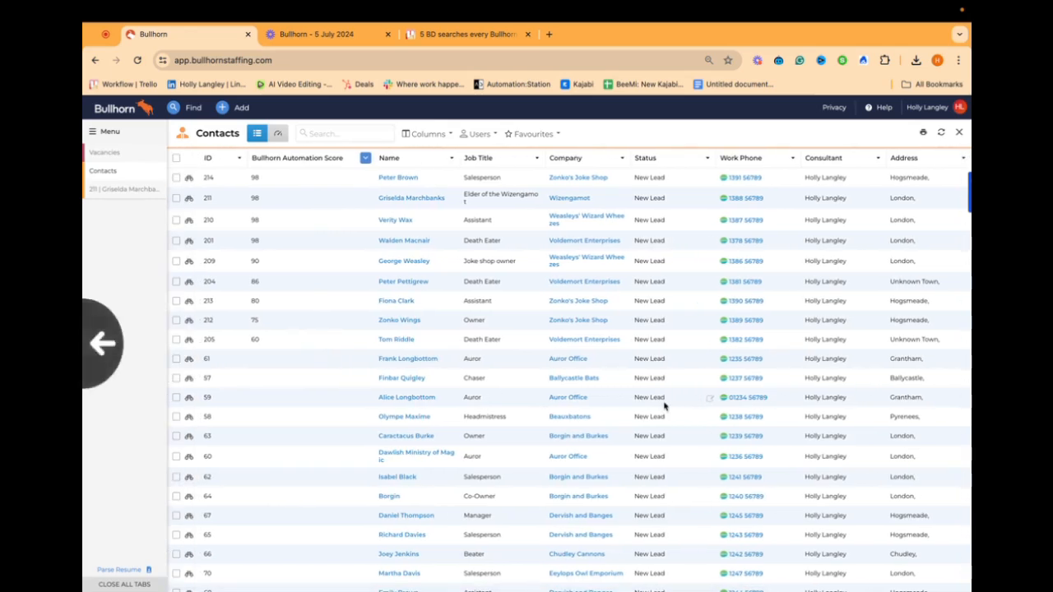
{"action": "scroll", "coordinate": [664, 407], "scroll_direction": "right", "scroll_amount": 1}
{"action": "scroll", "coordinate": [664, 406], "scroll_direction": "left", "scroll_amount": 1}
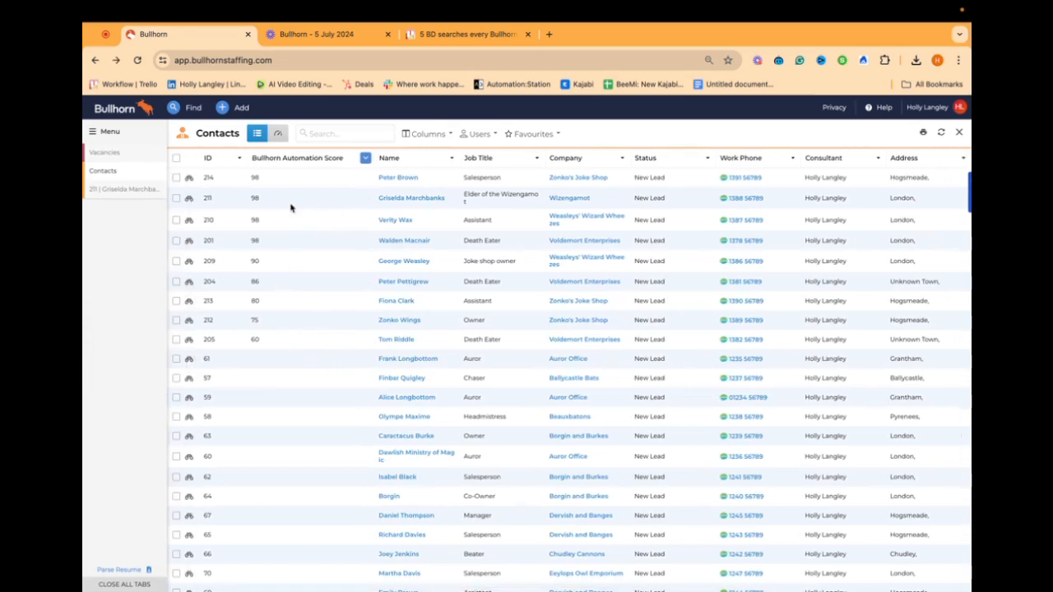
{"action": "left_click", "coordinate": [365, 159]}
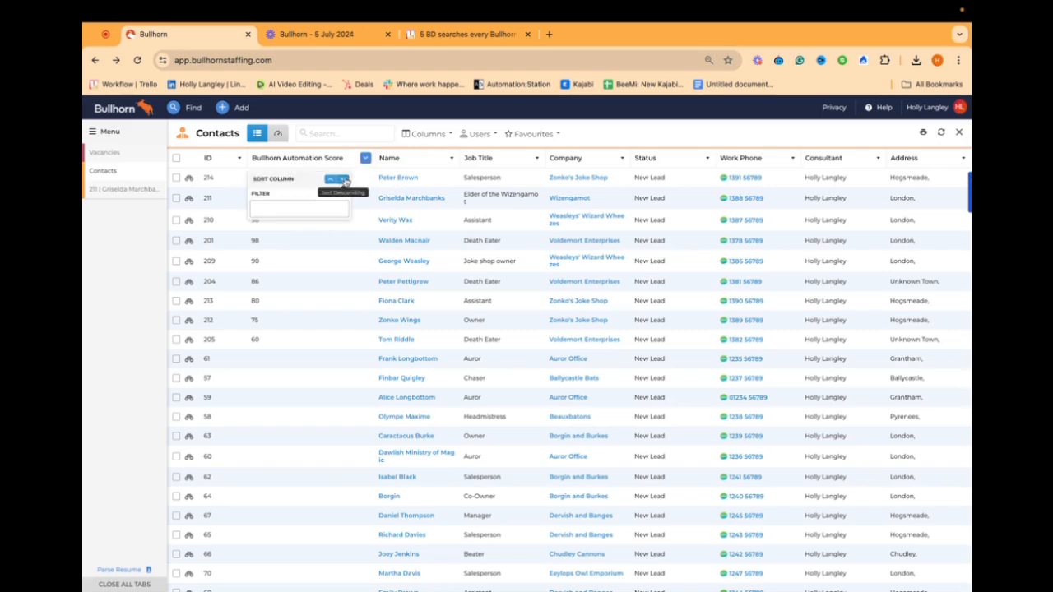
{"action": "left_click", "coordinate": [364, 159]}
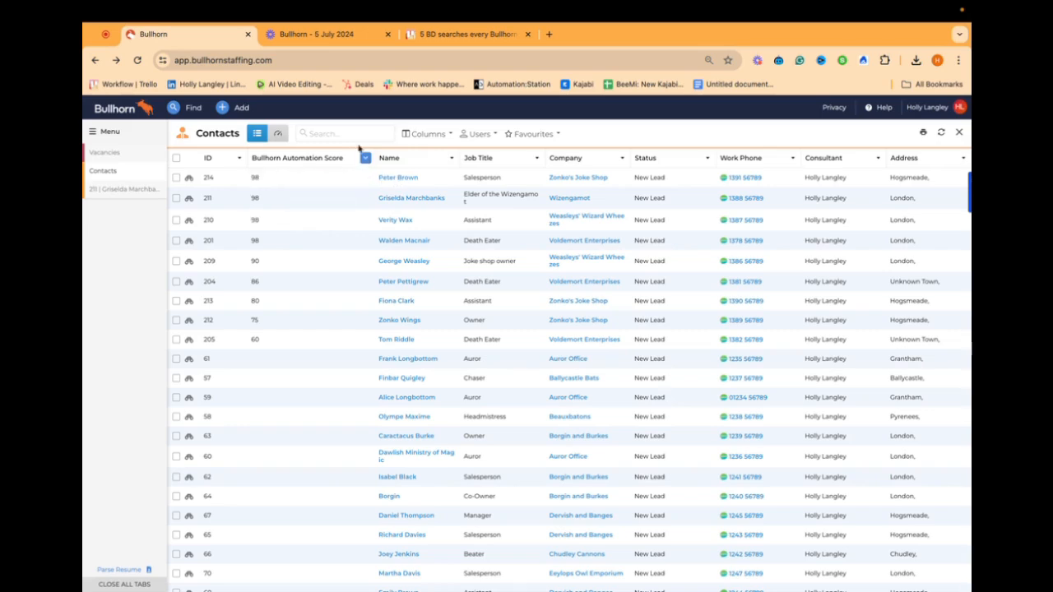
Search for contacts with a Bullhorn Automation Score greater than 80
{"action": "left_click", "coordinate": [350, 134]}
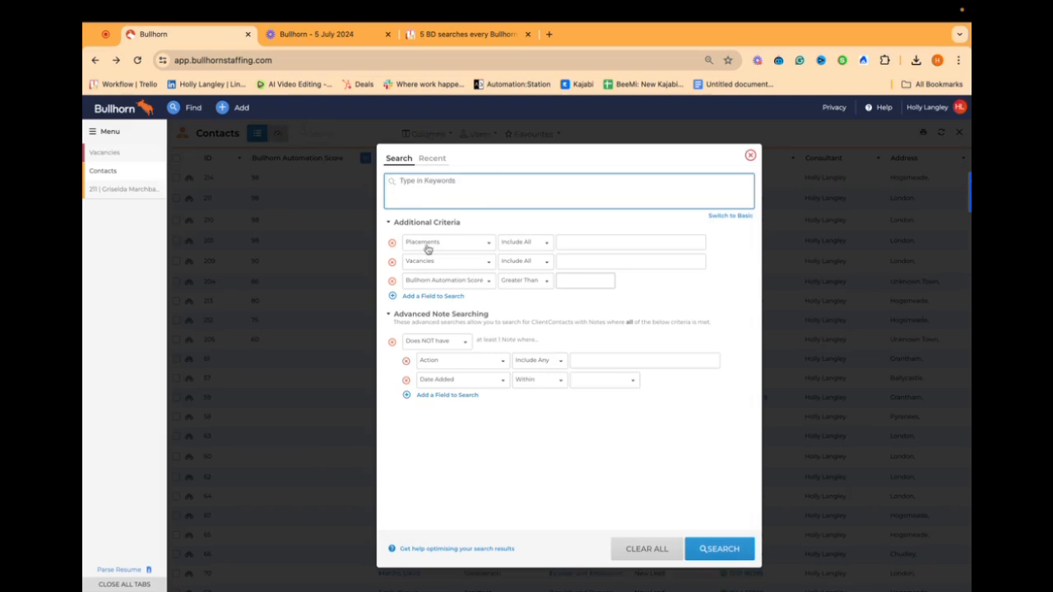
{"action": "left_click", "coordinate": [574, 281]}
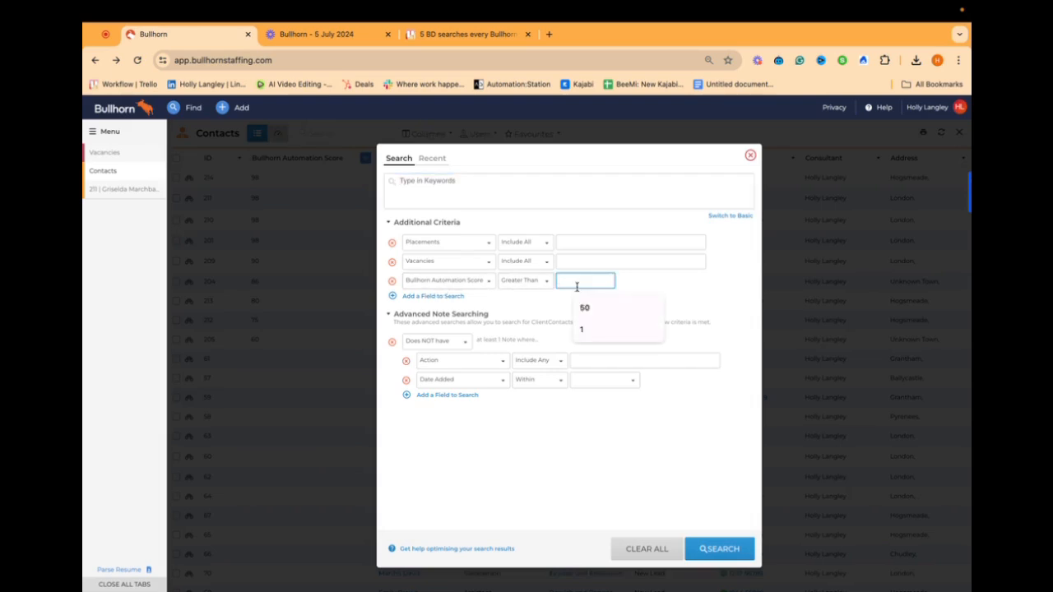
{"action": "type", "text": "80"}
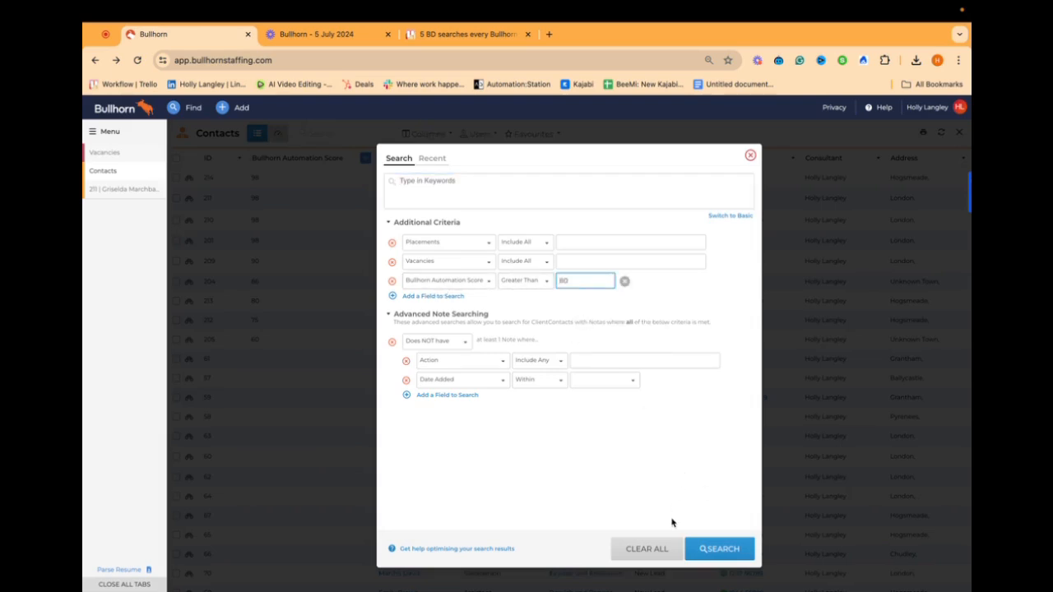
{"action": "left_click", "coordinate": [727, 549]}
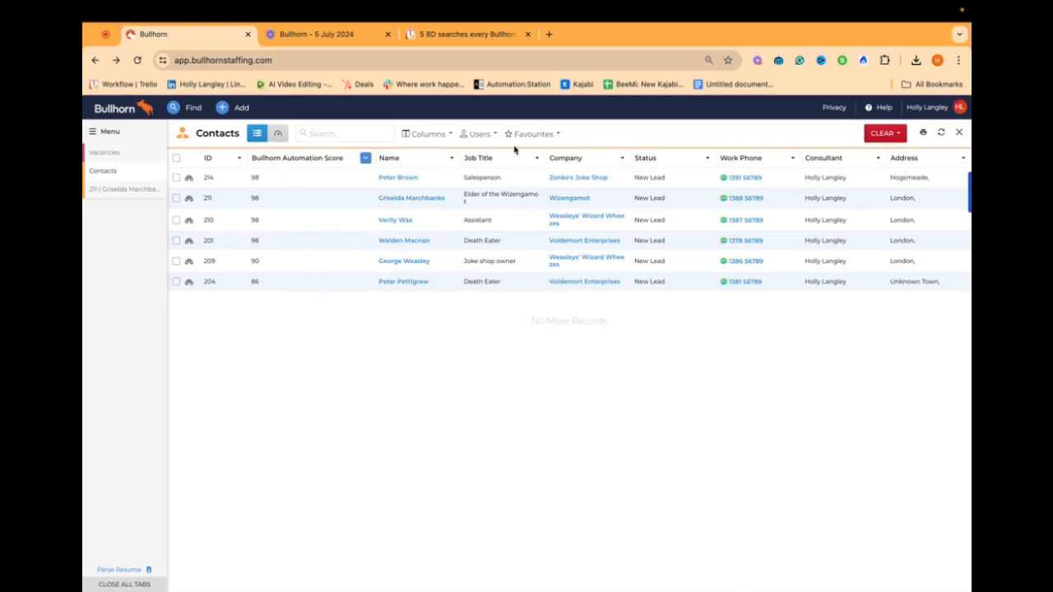
Start saving the search as a public favourite shared with My Contacts, All My Groups and All Restack
{"action": "left_click", "coordinate": [541, 134]}
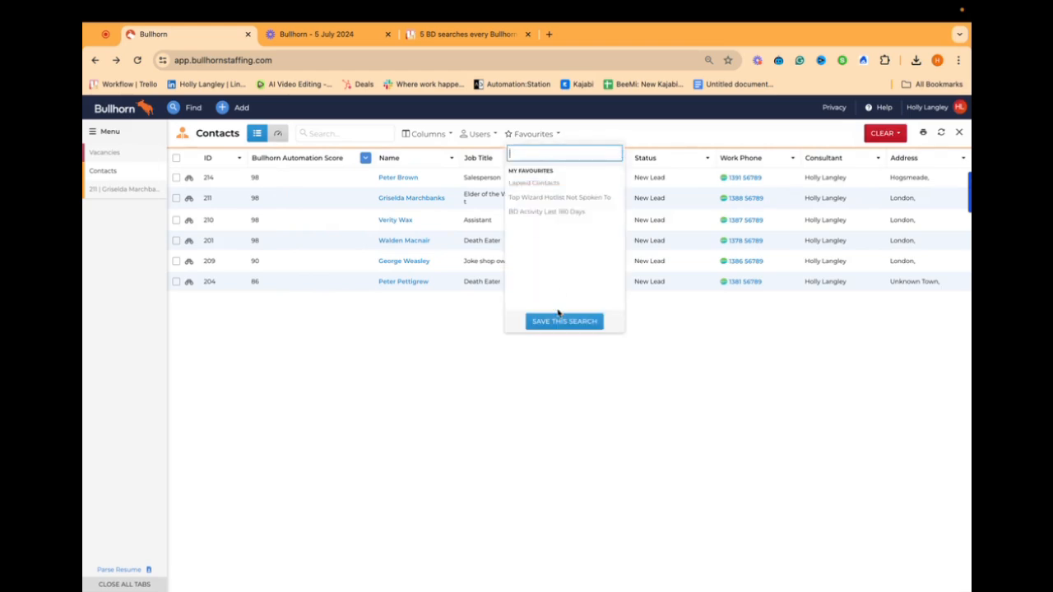
{"action": "left_click", "coordinate": [559, 317]}
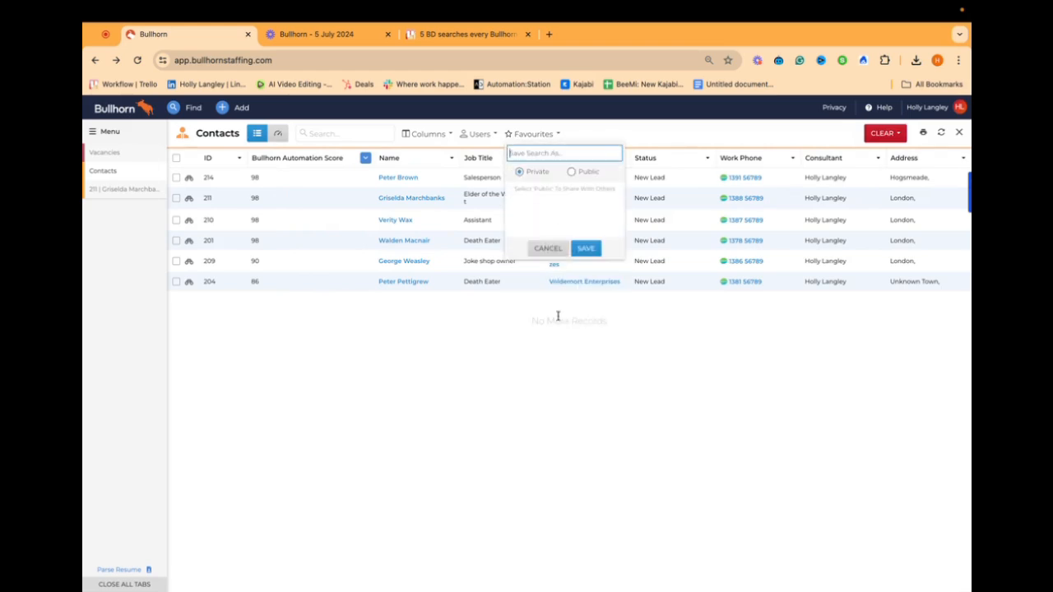
{"action": "left_click", "coordinate": [574, 172]}
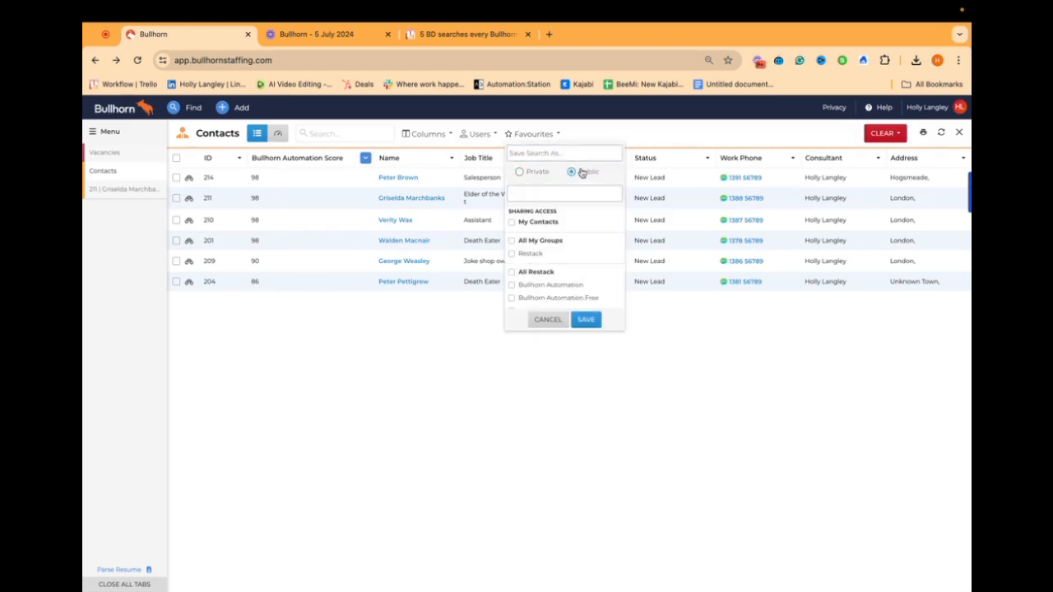
{"action": "left_click", "coordinate": [545, 222]}
{"action": "left_click", "coordinate": [549, 241]}
{"action": "scroll", "coordinate": [550, 295], "scroll_direction": "down", "scroll_amount": 2}
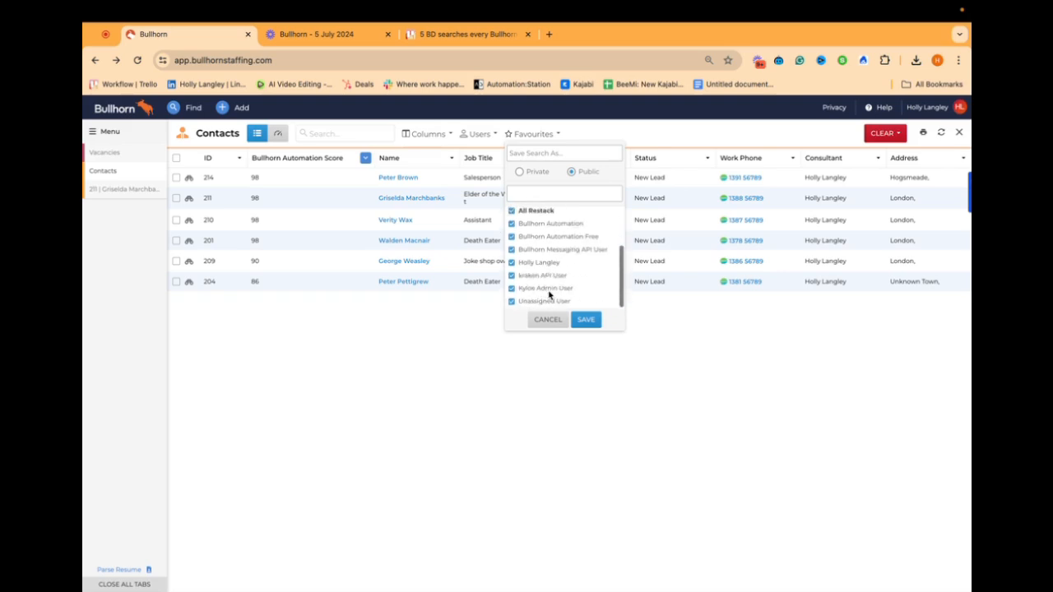
{"action": "scroll", "coordinate": [550, 295], "scroll_direction": "up", "scroll_amount": 3}
Name the public favourite "High Bullhorn Automation Score" and save it
{"action": "left_click", "coordinate": [537, 152]}
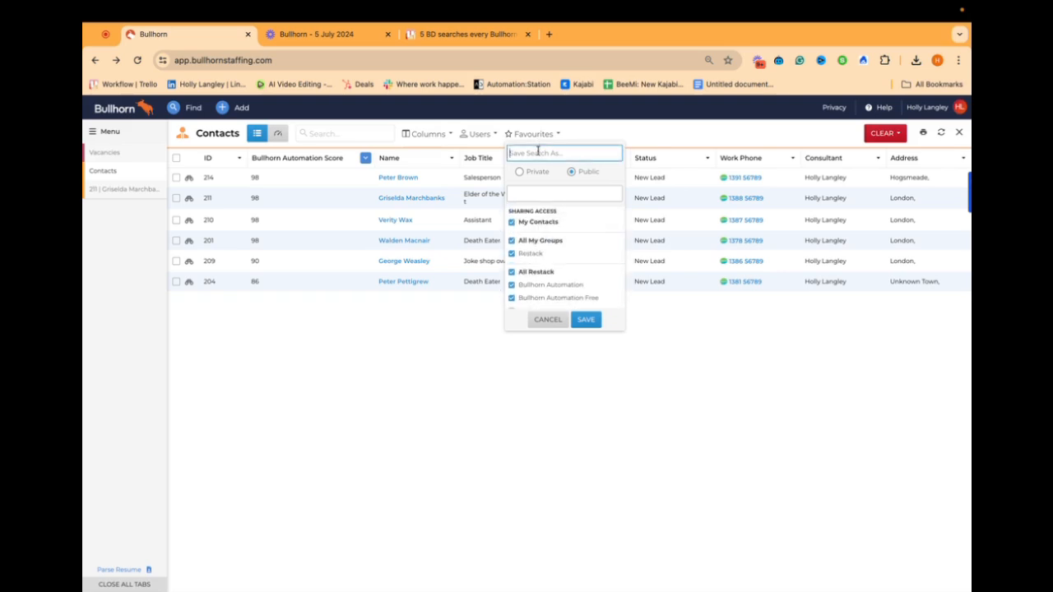
{"action": "type", "text": "High Bull"}
{"action": "type", "text": "horn Automation Sco"}
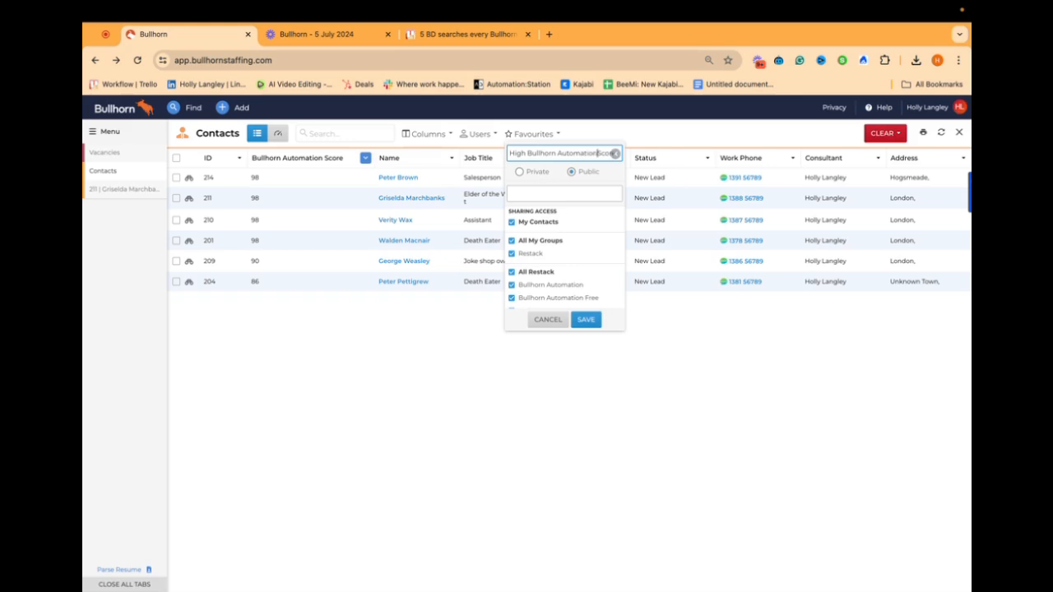
{"action": "left_click", "coordinate": [578, 321]}
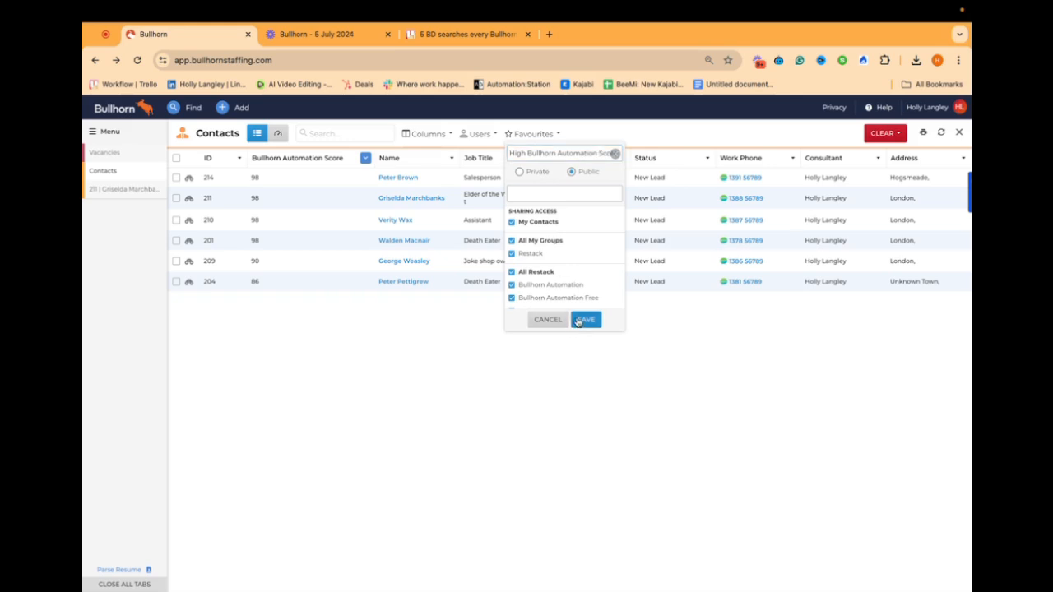
Clear the current contact search and run the saved High Bullhorn Automation Score favourite
{"action": "left_click", "coordinate": [888, 133]}
{"action": "left_click", "coordinate": [856, 177]}
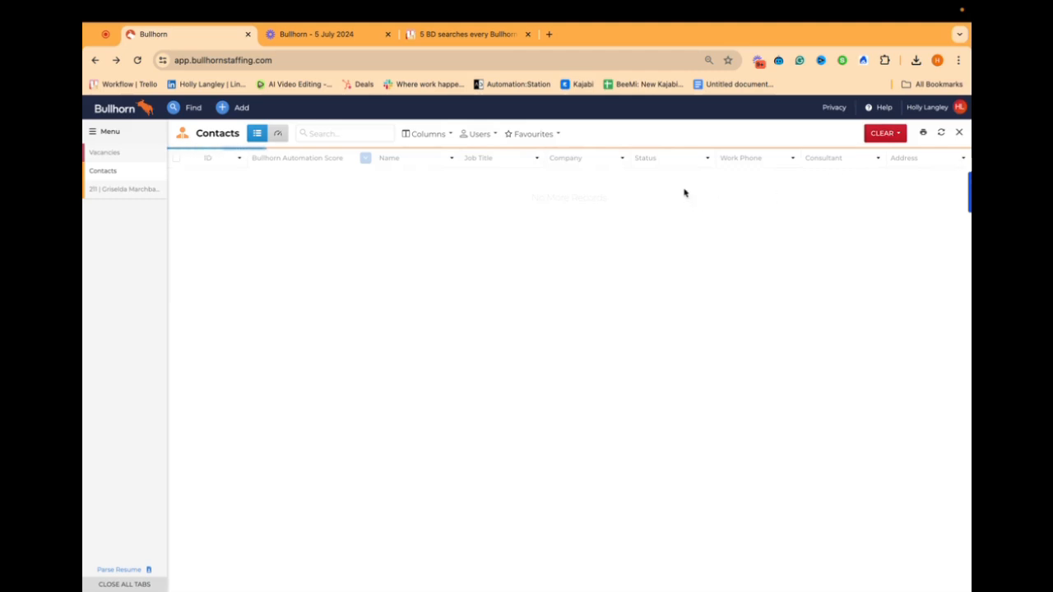
{"action": "left_click", "coordinate": [533, 134]}
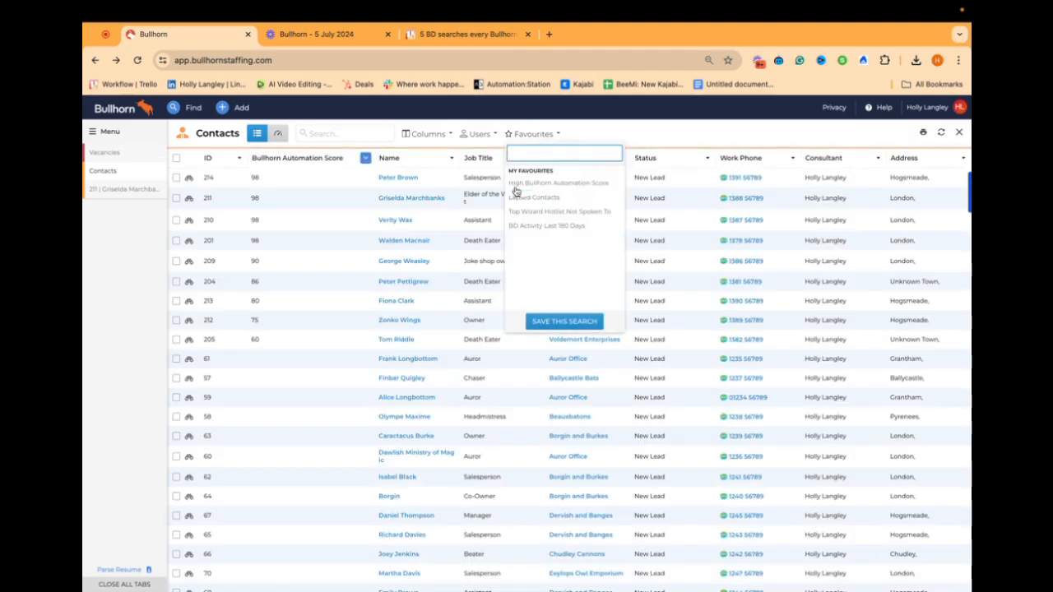
{"action": "left_click", "coordinate": [562, 185]}
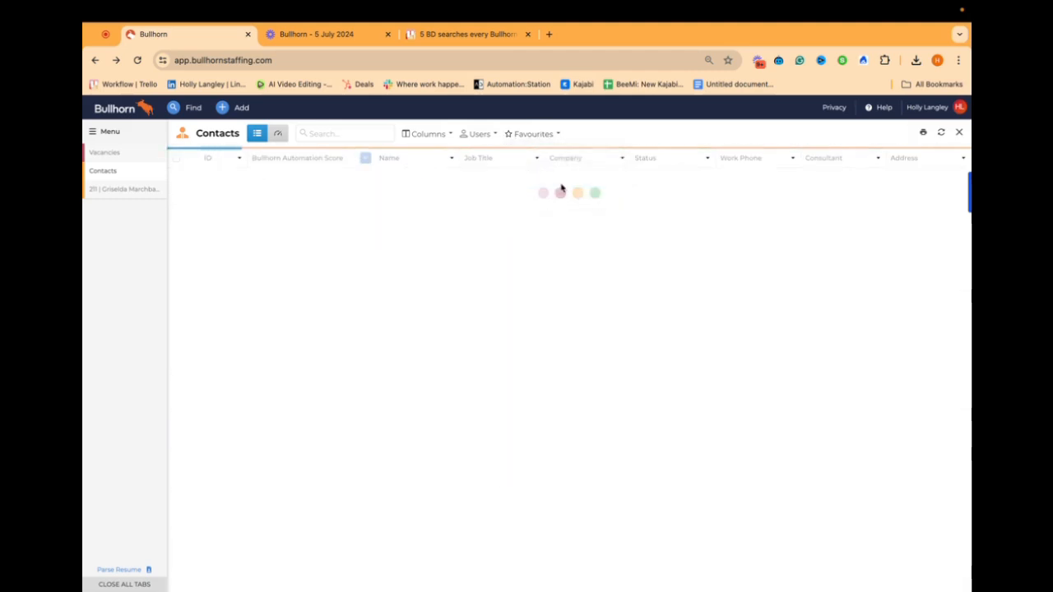